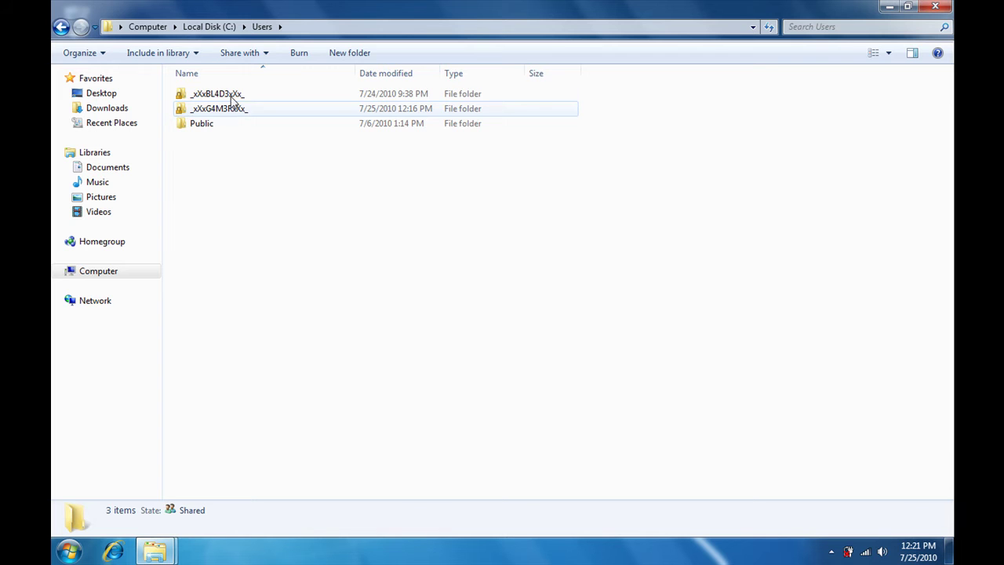
Open the DEATHSTAR folder inside My Documents of the first user profile under C:\Users.
click(210, 168)
double_click(210, 167)
double_click(207, 136)
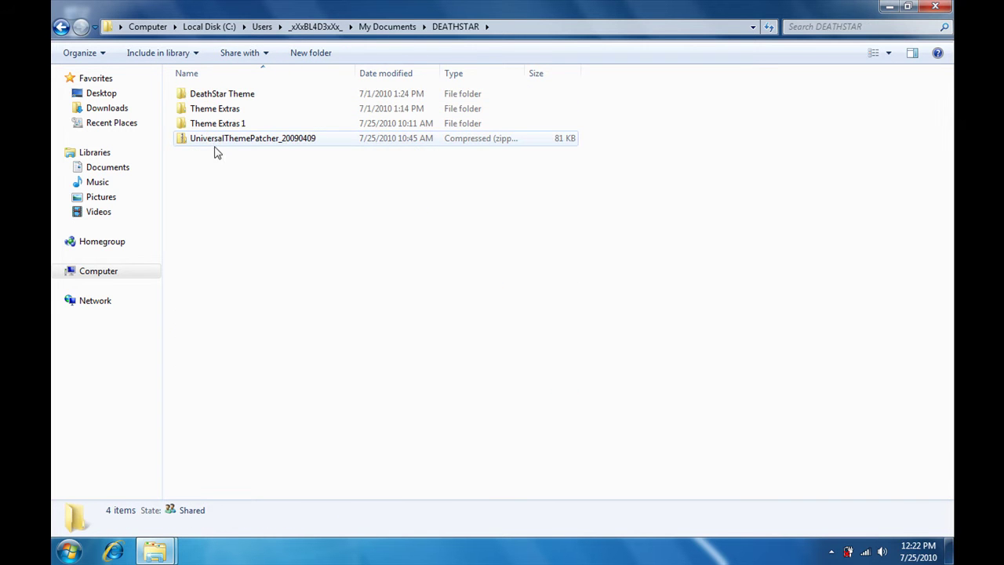
Extract the UniversalThemePatcher_20090409 archive into its own folder within DEATHSTAR using 7-Zip.
double_click(229, 139)
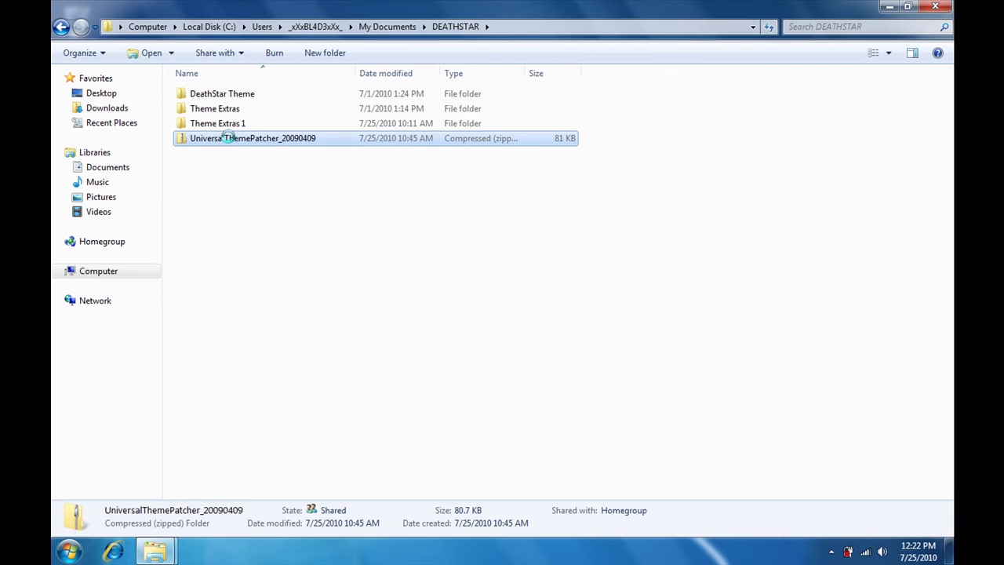
right_click(228, 137)
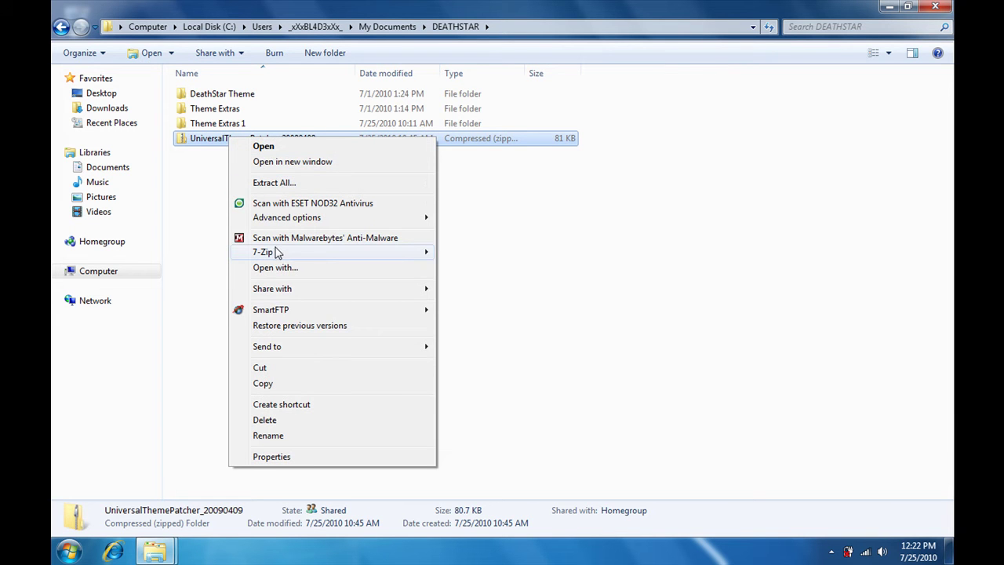
mouse_move(276, 252)
click(470, 298)
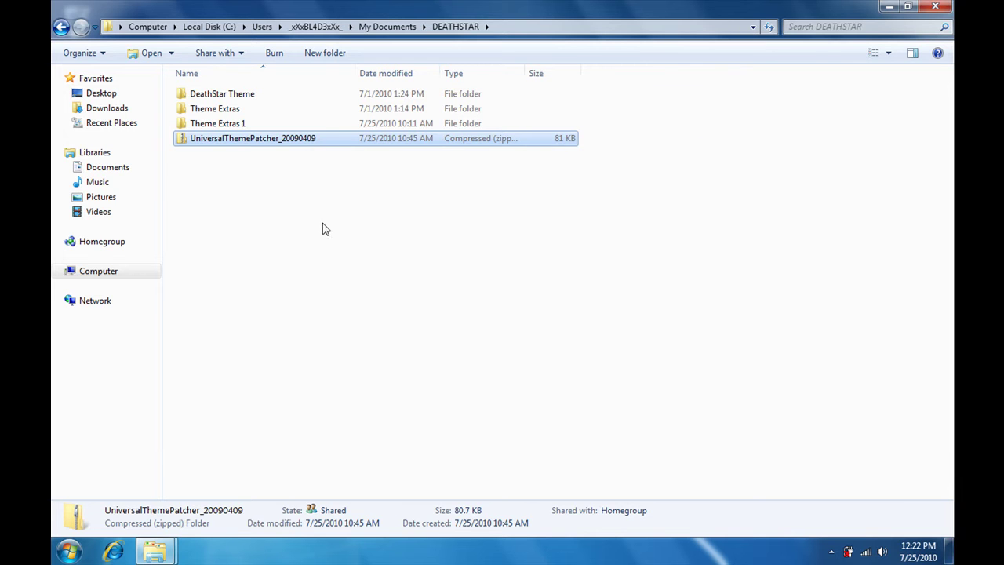
Delete the zipped UniversalThemePatcher_20090409 archive from the DEATHSTAR folder.
right_click(260, 155)
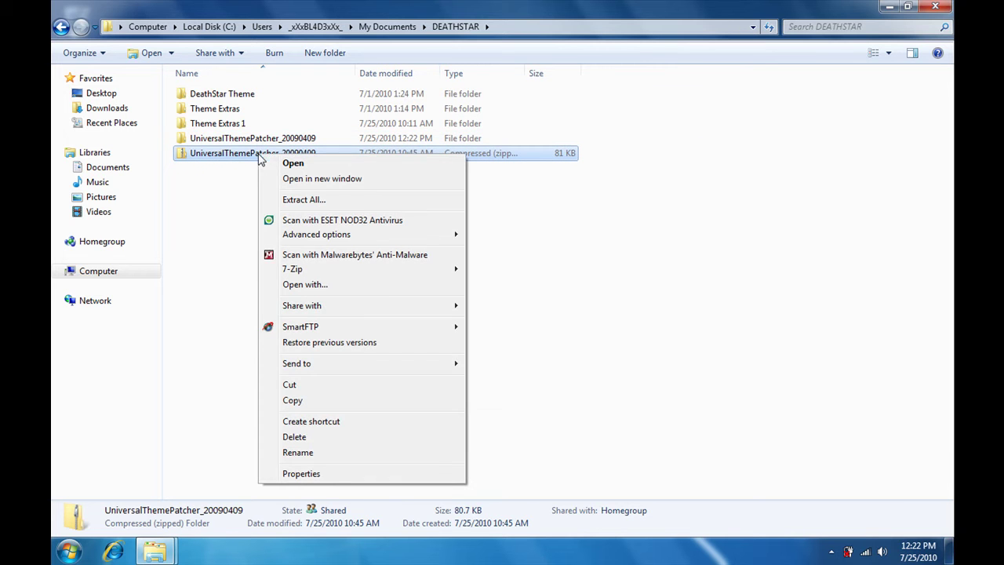
click(293, 436)
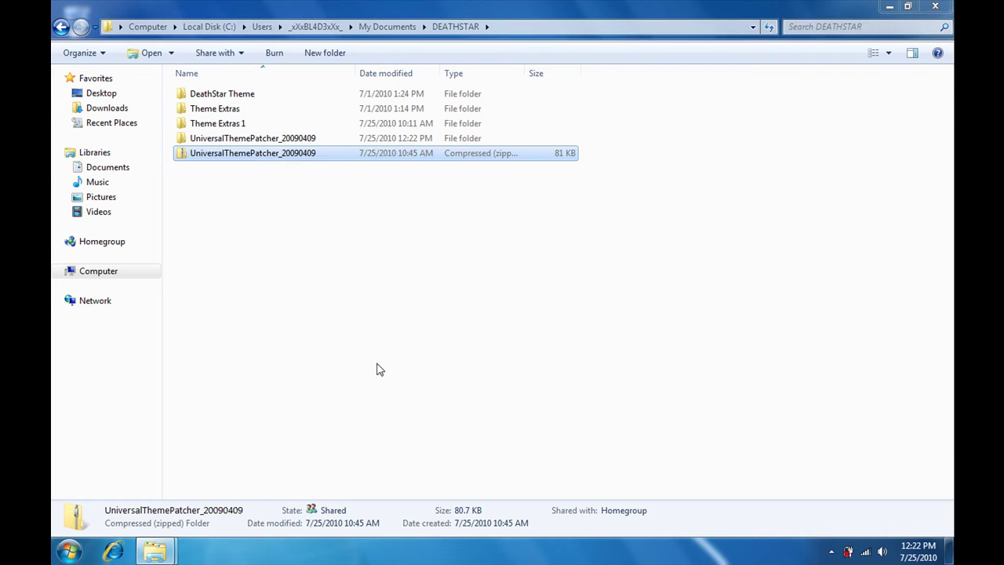
click(557, 332)
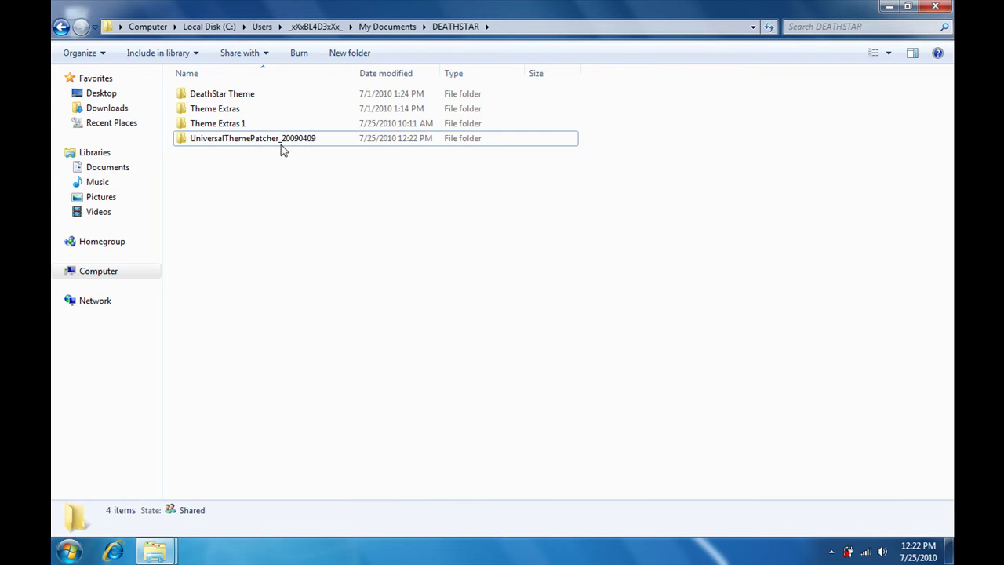
Open the extracted UniversalThemePatcher_20090409 folder and its nested subfolder of the same name.
click(276, 146)
double_click(276, 146)
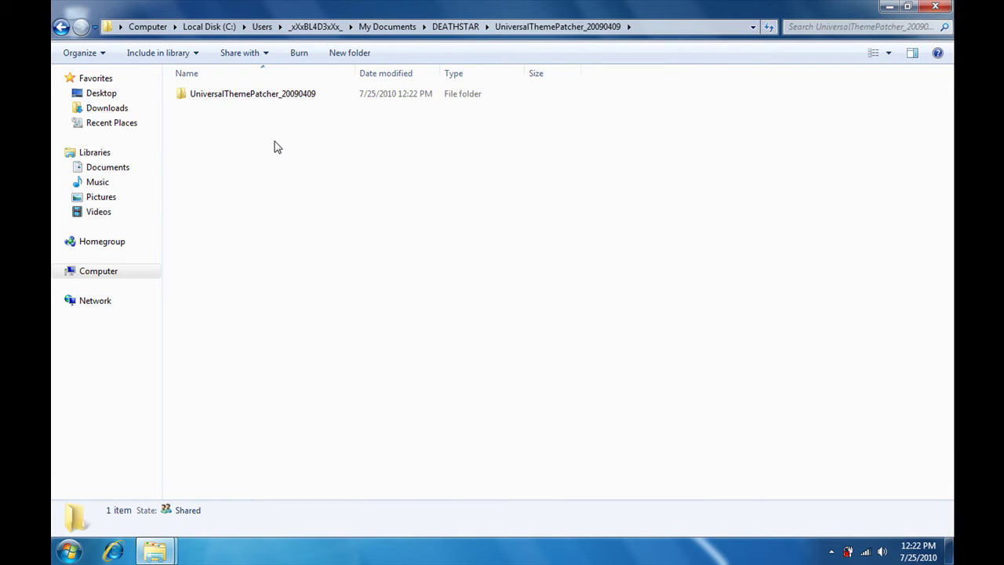
double_click(252, 101)
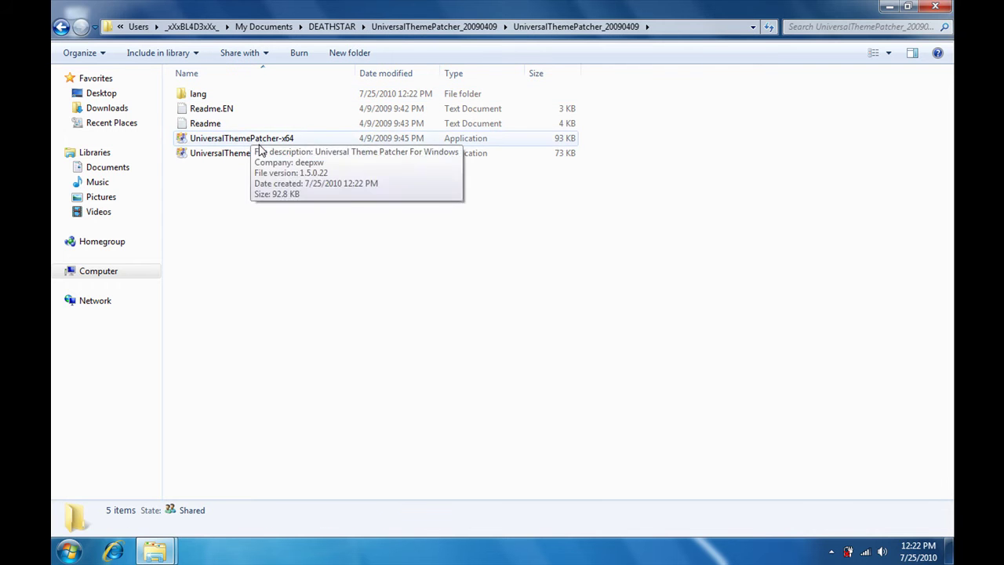
Check the computer's system type in the Computer properties, then return to the patcher folder.
click(69, 548)
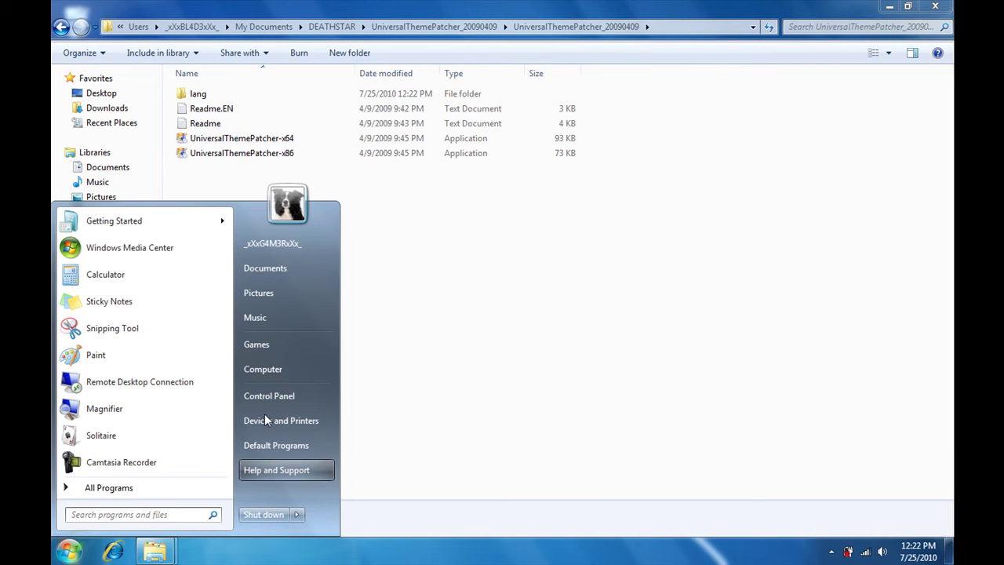
right_click(275, 369)
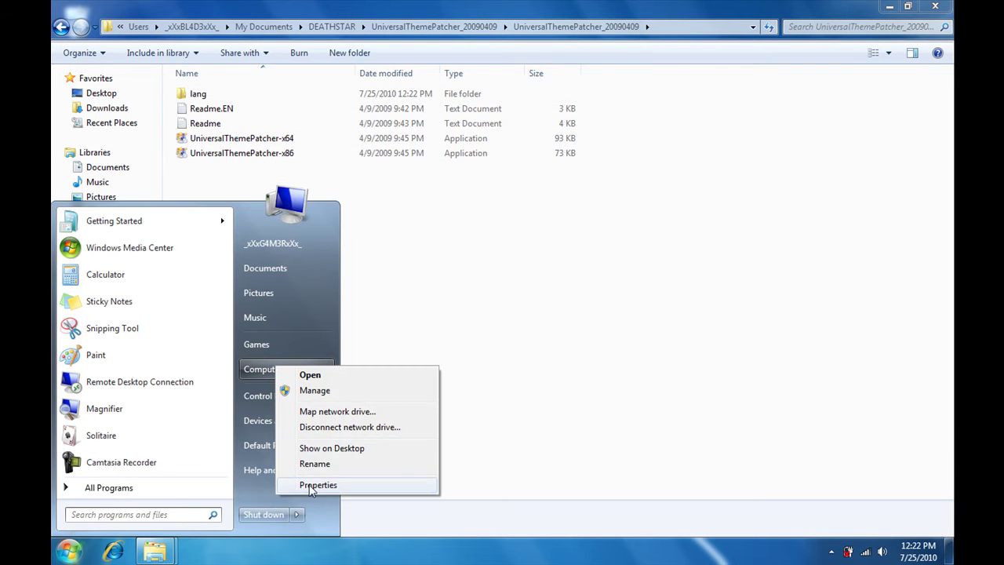
click(313, 485)
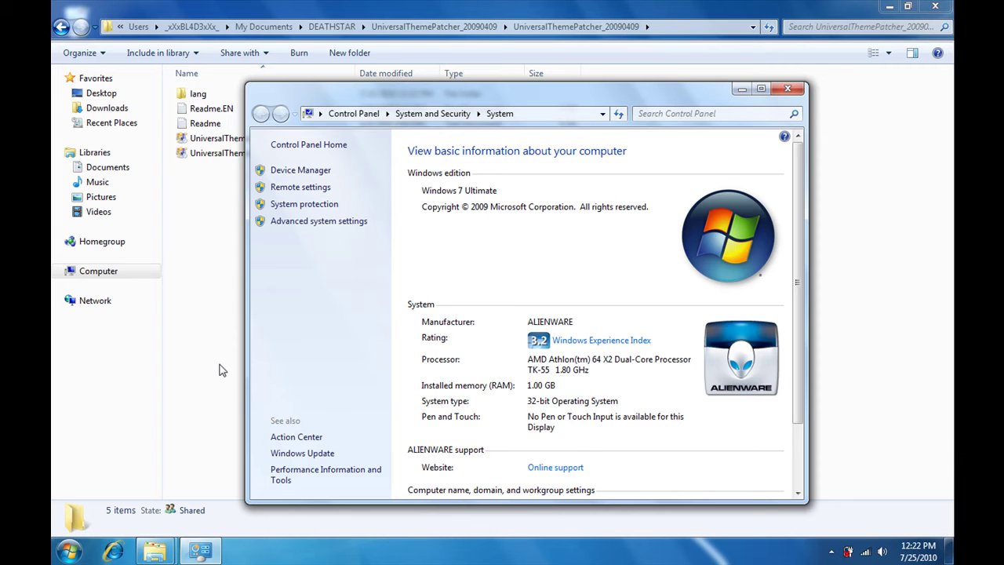
key(alt+F4)
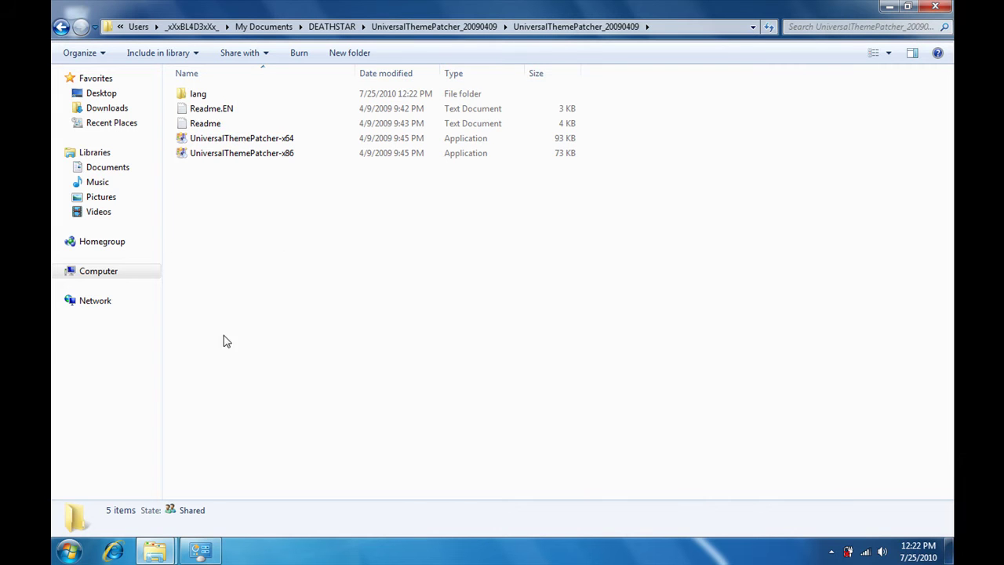
Run UniversalThemePatcher-x86 with English as its interface language and close the leftover System window.
click(284, 156)
double_click(284, 156)
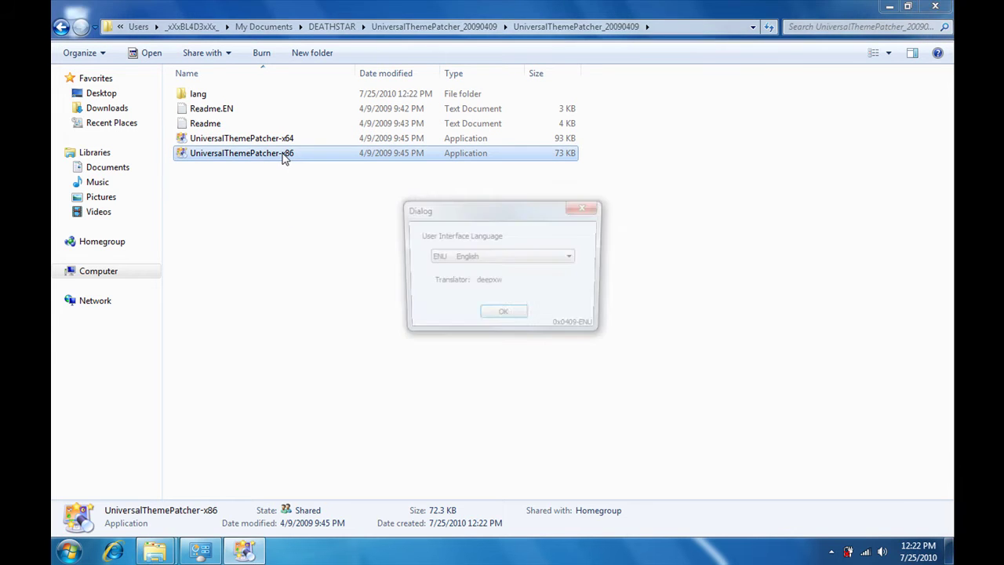
click(503, 315)
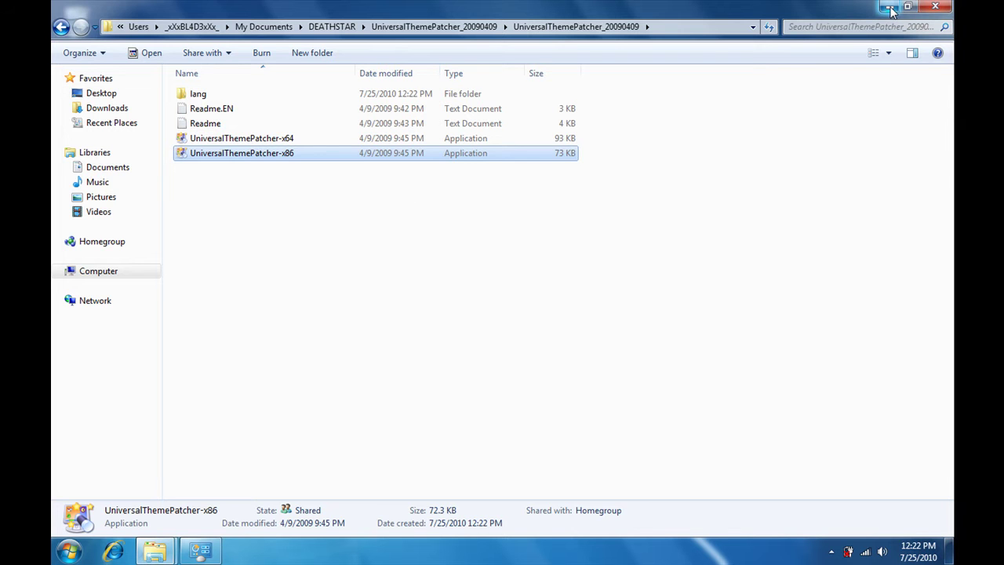
right_click(200, 552)
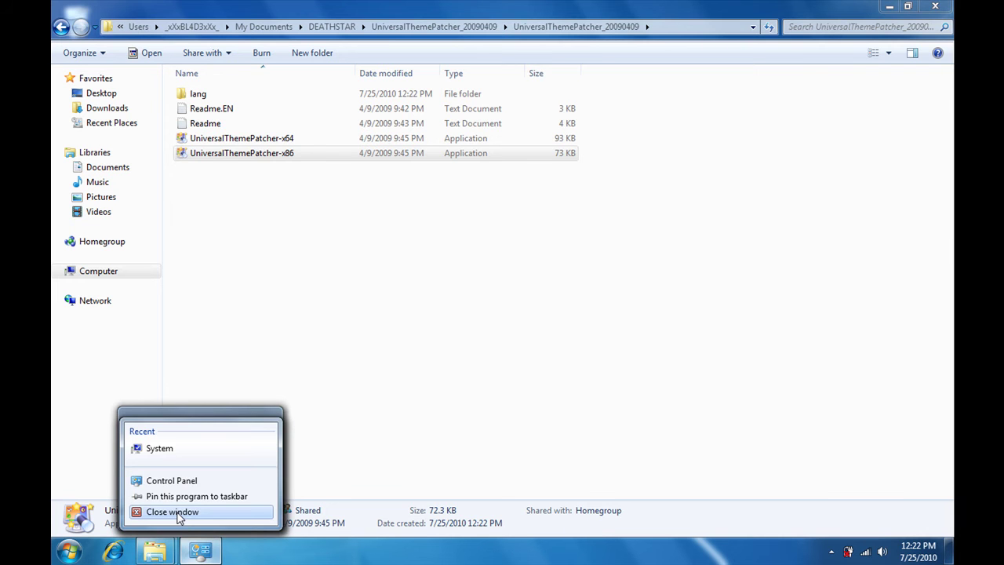
click(178, 515)
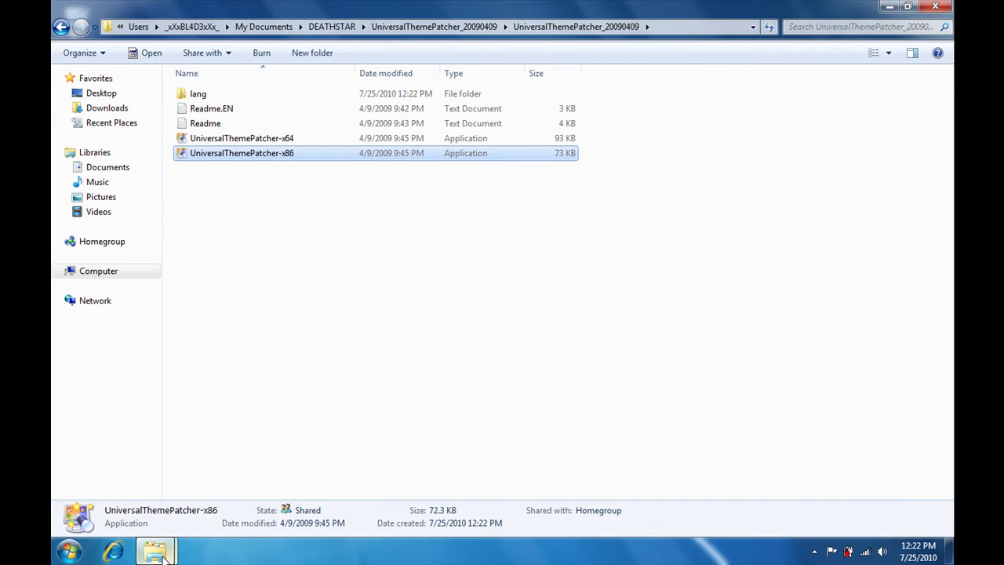
Try to run UniversalThemePatcher-x86 as administrator.
right_click(255, 160)
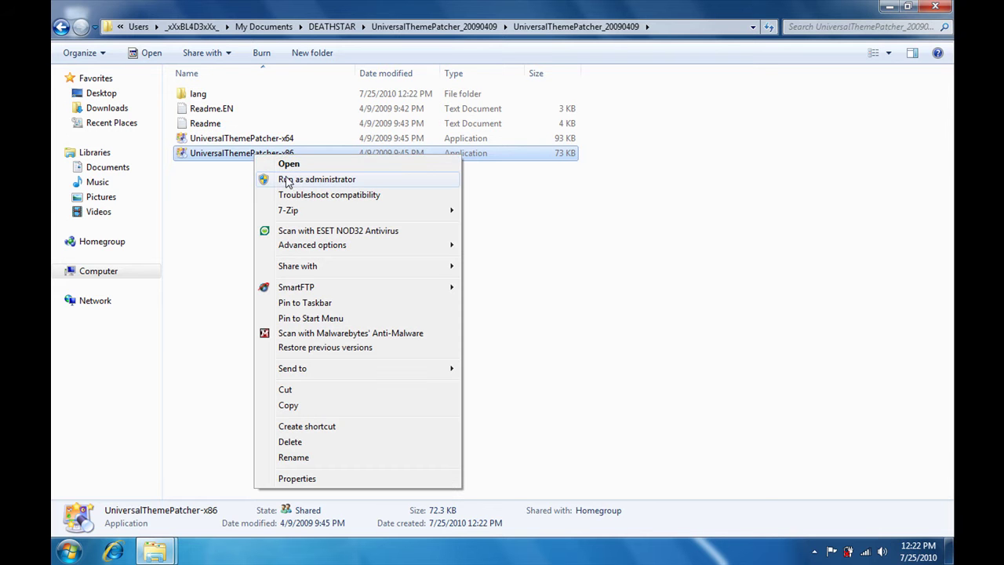
click(285, 180)
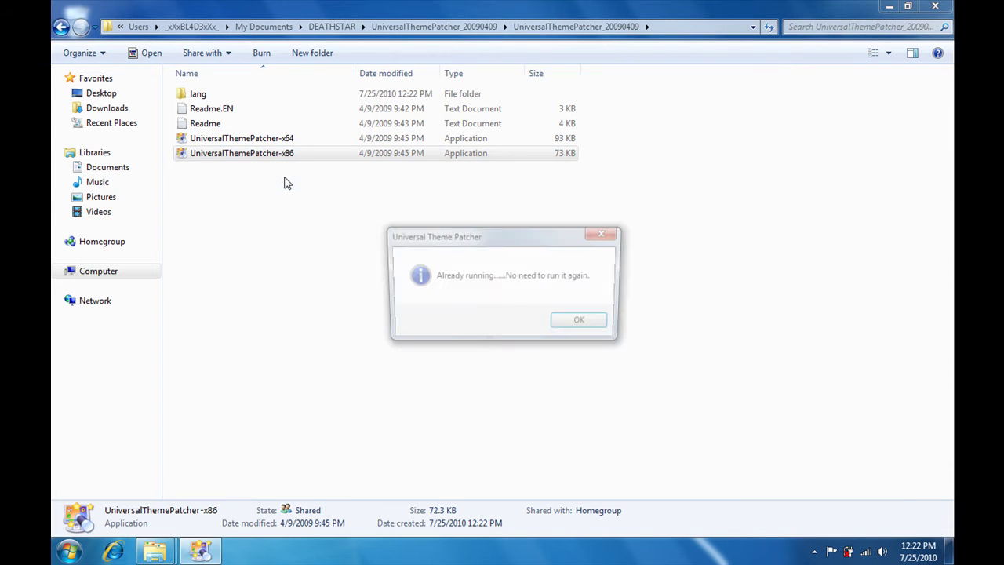
click(581, 332)
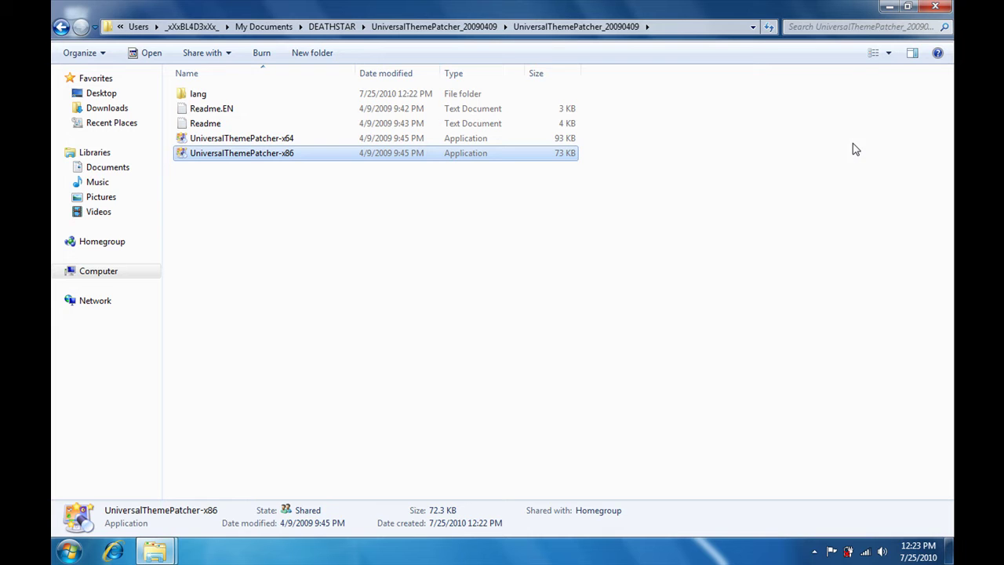
Minimize the folder window to find the patcher report, examine its patch details, and close the patcher.
click(888, 7)
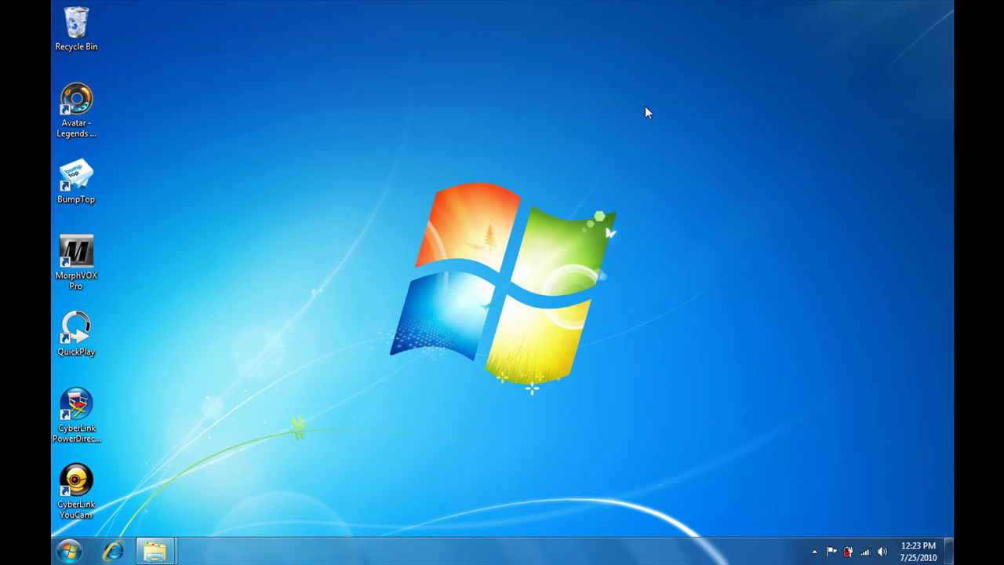
click(814, 551)
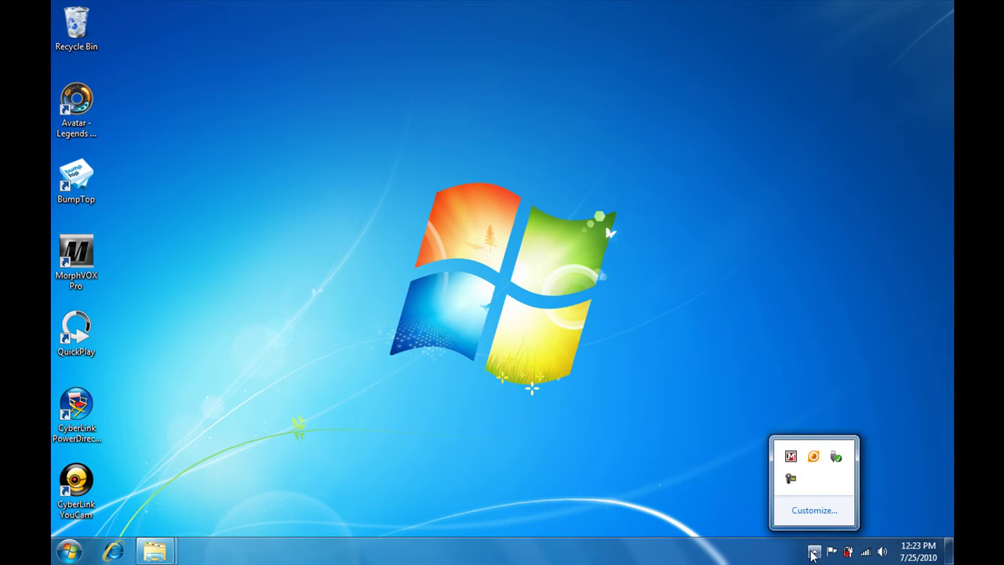
click(813, 552)
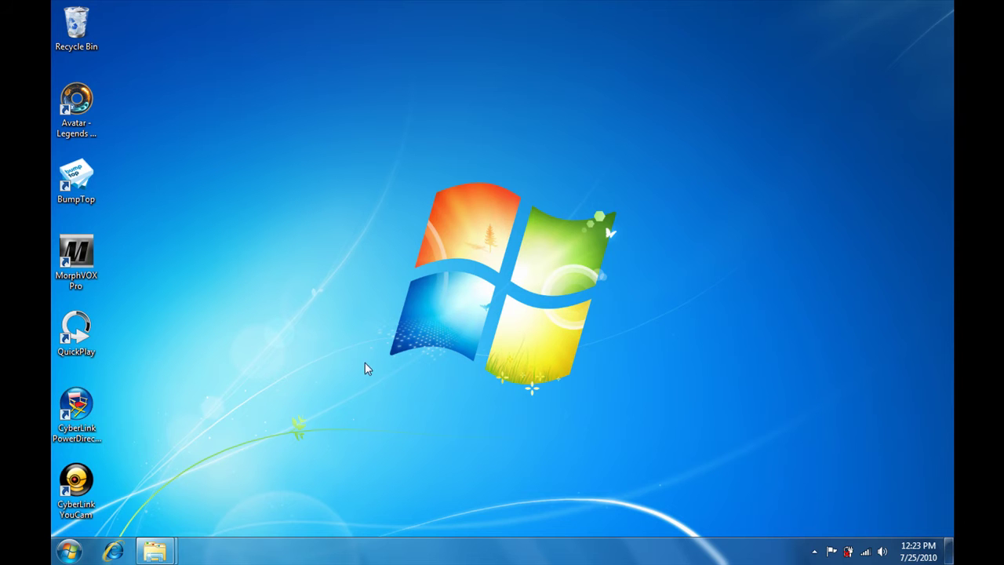
mouse_move(154, 552)
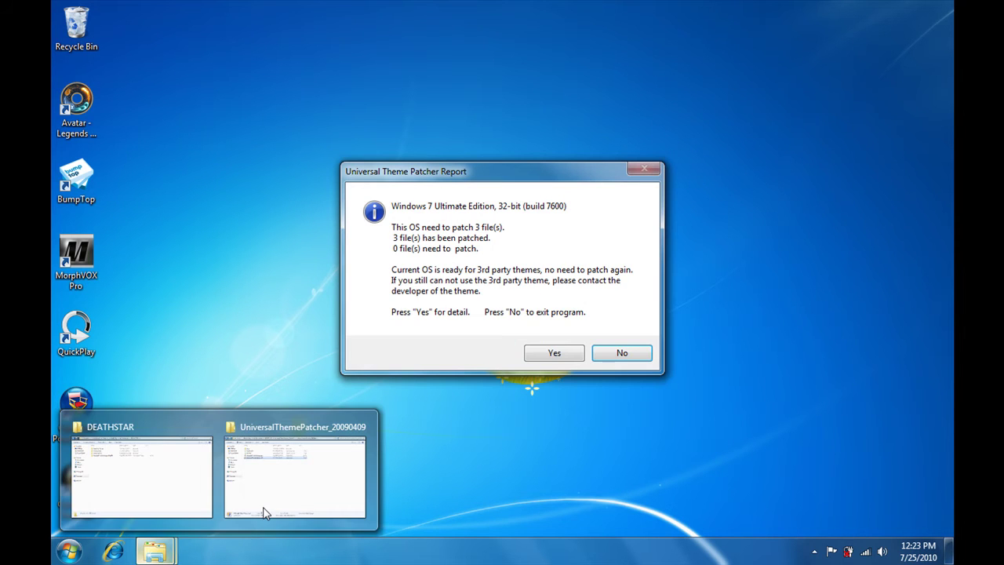
click(554, 352)
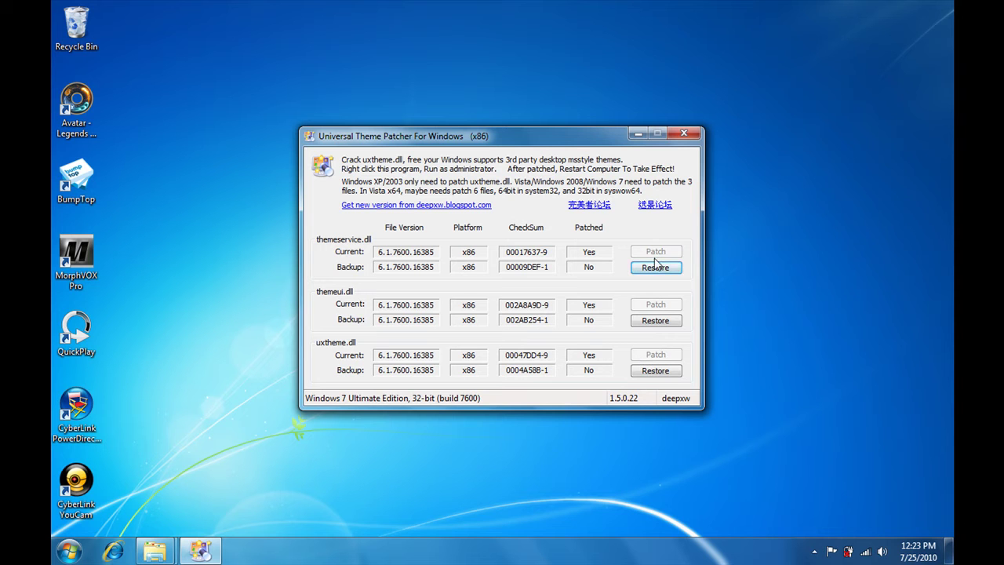
click(687, 135)
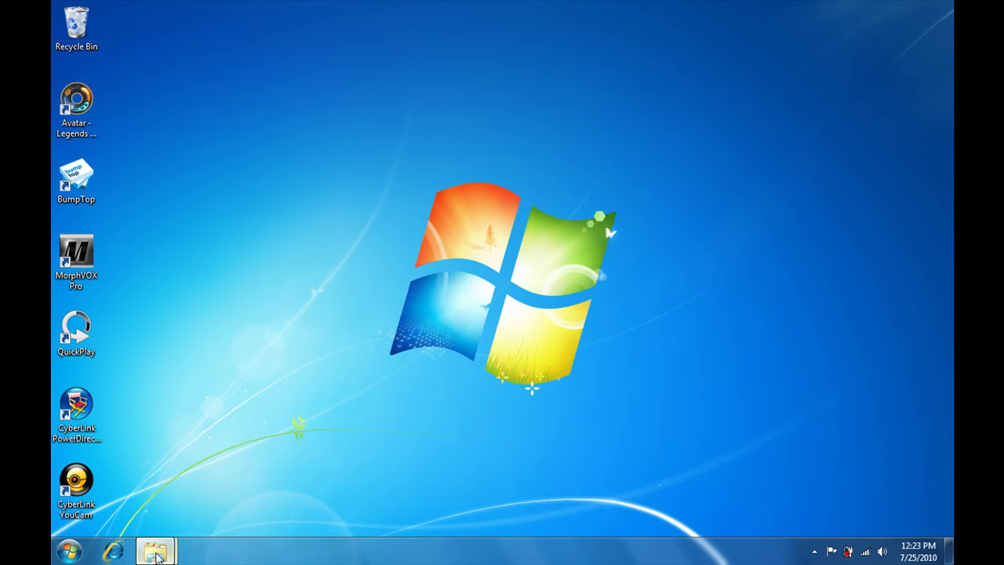
Close the duplicate DEATHSTAR window and take the remaining patcher folder window back to the DEATHSTAR folder.
mouse_move(155, 550)
mouse_move(164, 464)
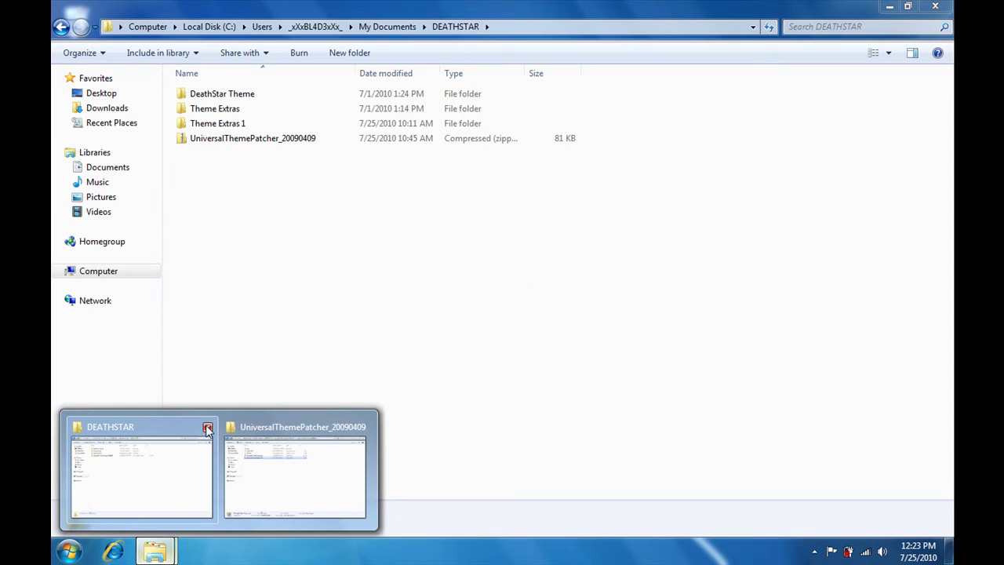
click(207, 427)
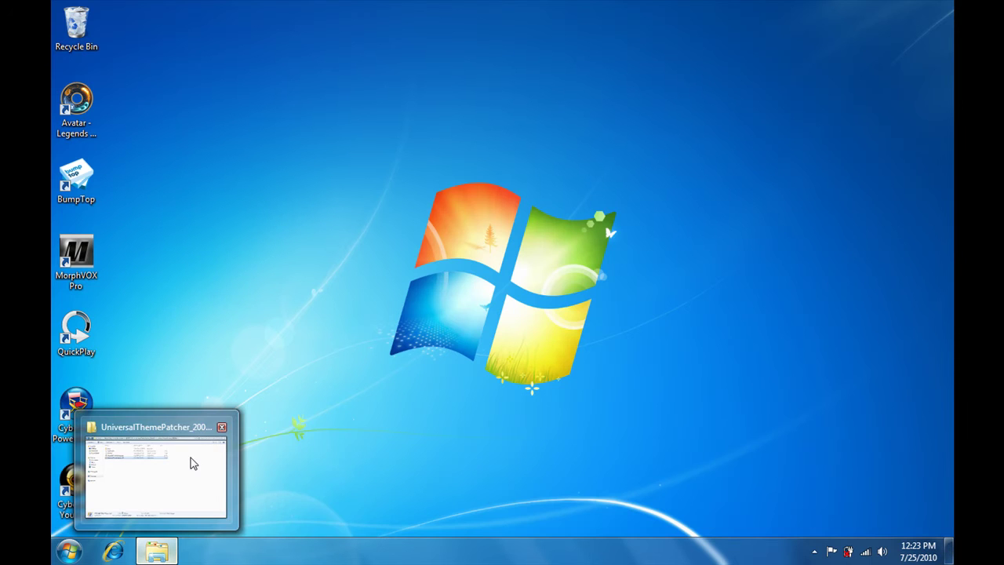
click(194, 463)
click(60, 28)
click(62, 28)
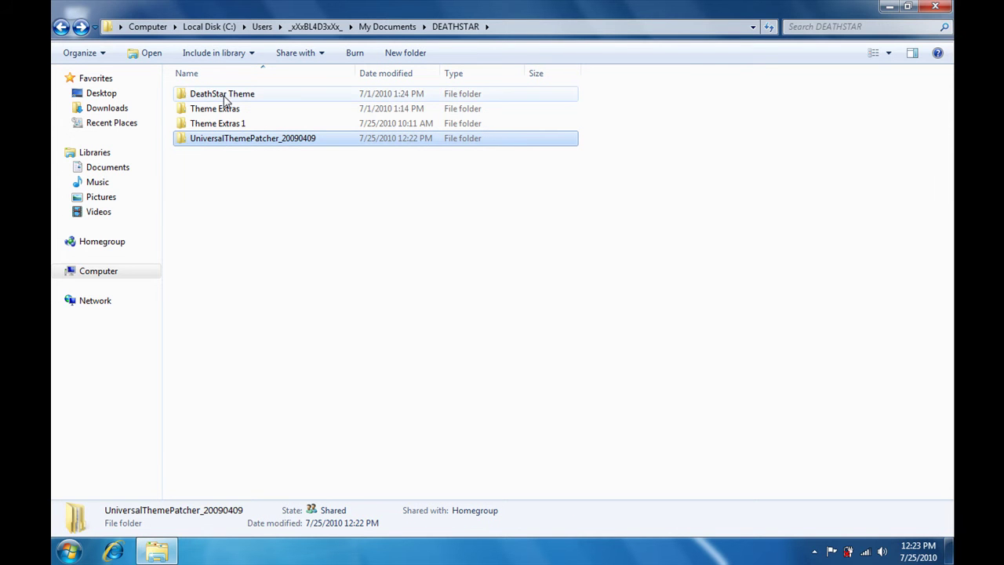
Open the DeathStar Theme folder and arrange its window side by side with a new Computer window.
double_click(225, 100)
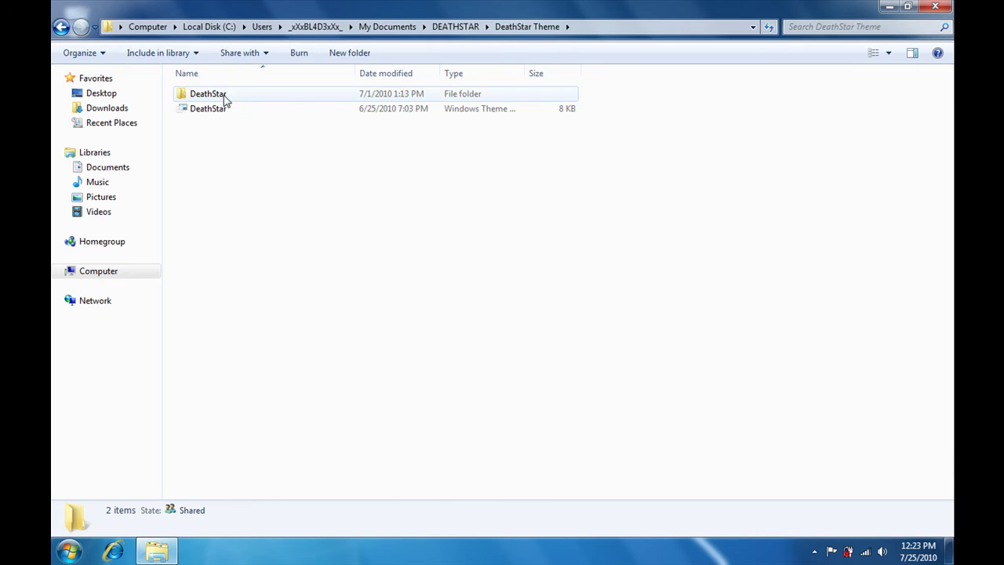
drag(337, 7, 952, 79)
click(66, 552)
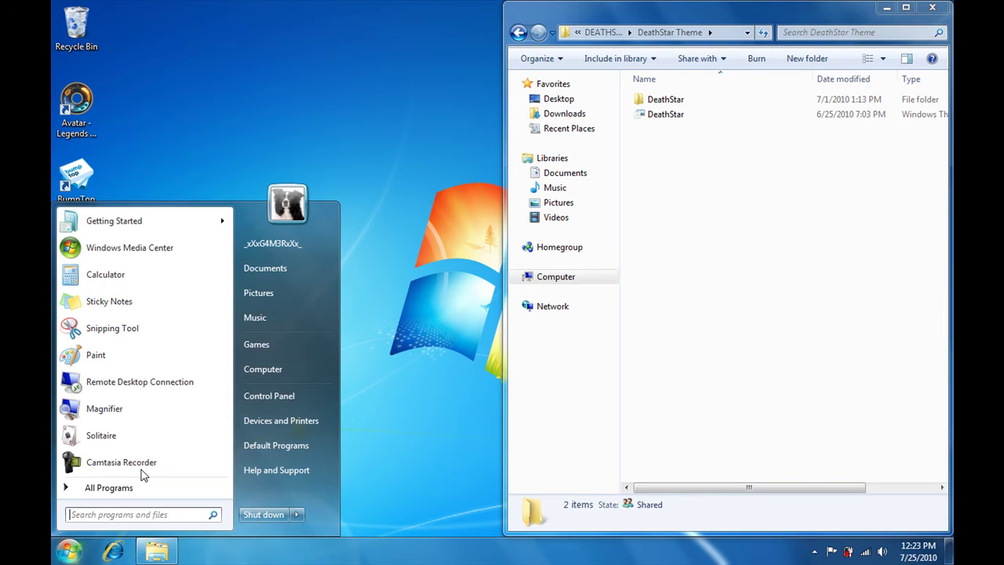
click(263, 369)
drag(415, 110, 0, 70)
Navigate to C:\Windows\Resources in the newly opened Computer window.
double_click(274, 118)
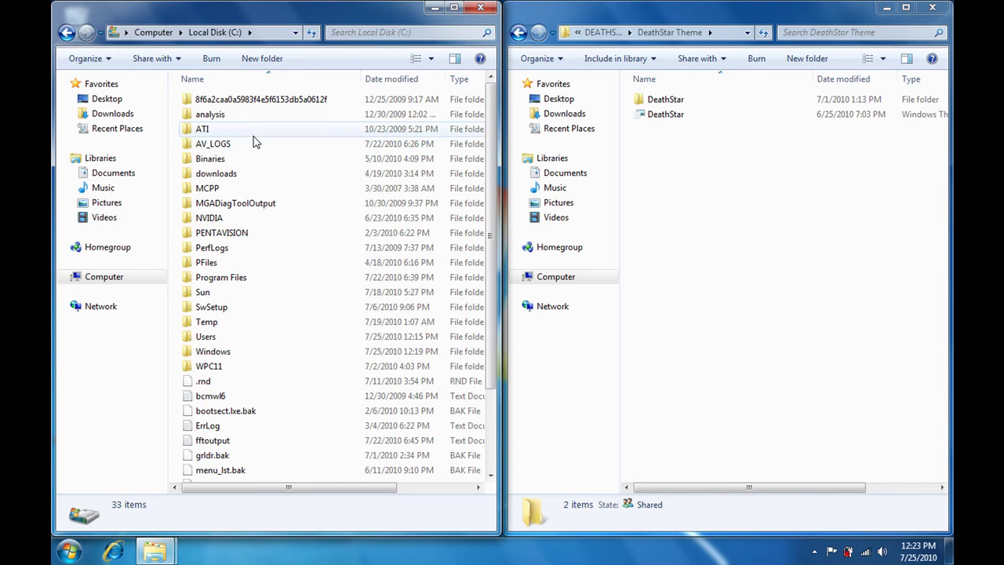
double_click(210, 354)
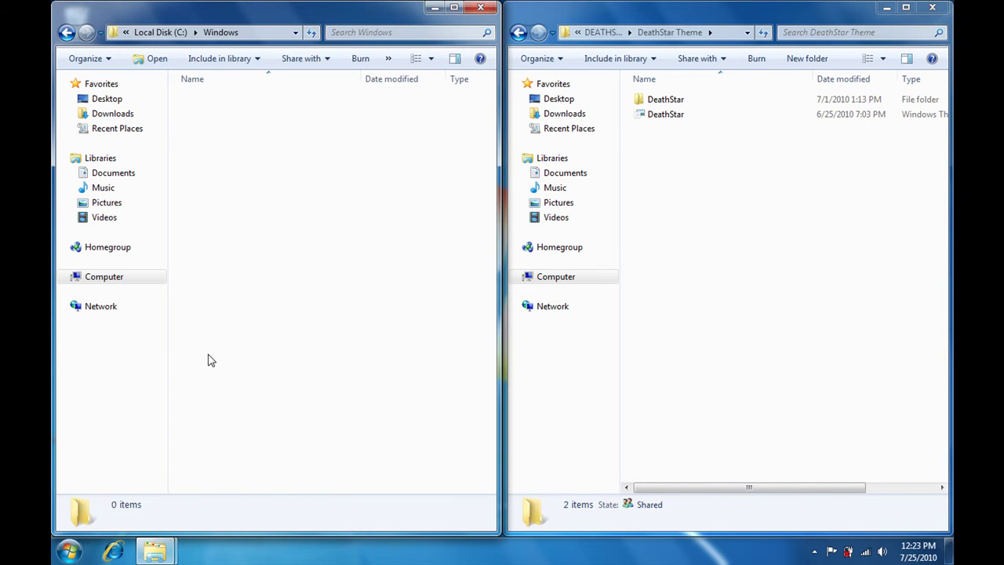
scroll(222, 428, down, 4)
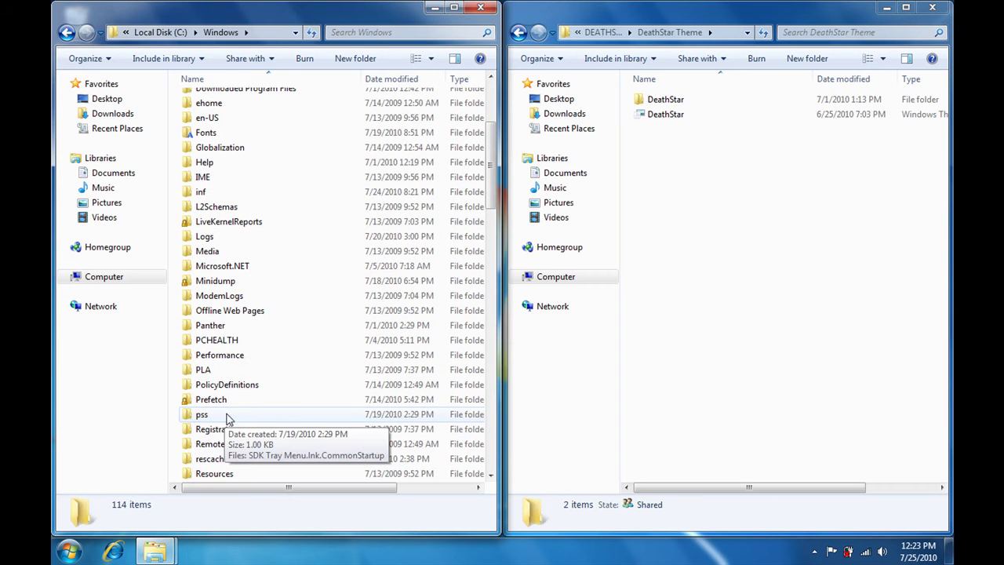
drag(489, 205, 486, 263)
double_click(228, 168)
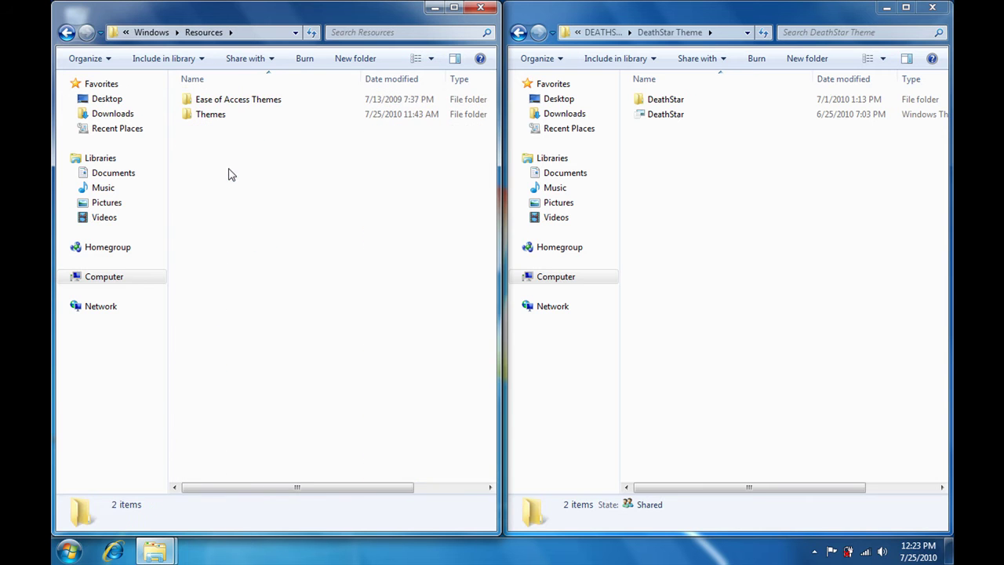
Open the Themes folder and copy both the DeathStar folder and the DeathStar theme file from DeathStar Theme into it.
double_click(220, 115)
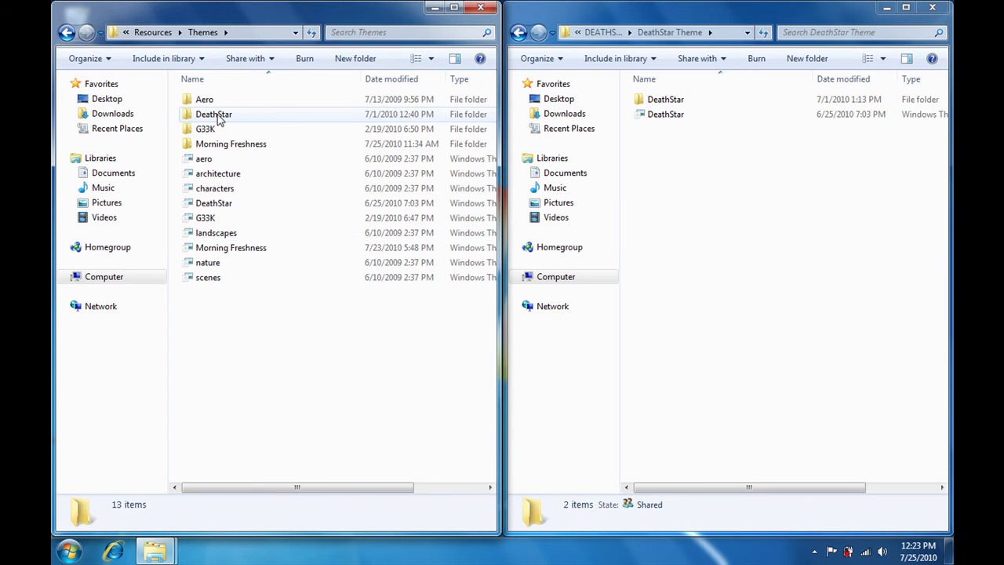
click(665, 115)
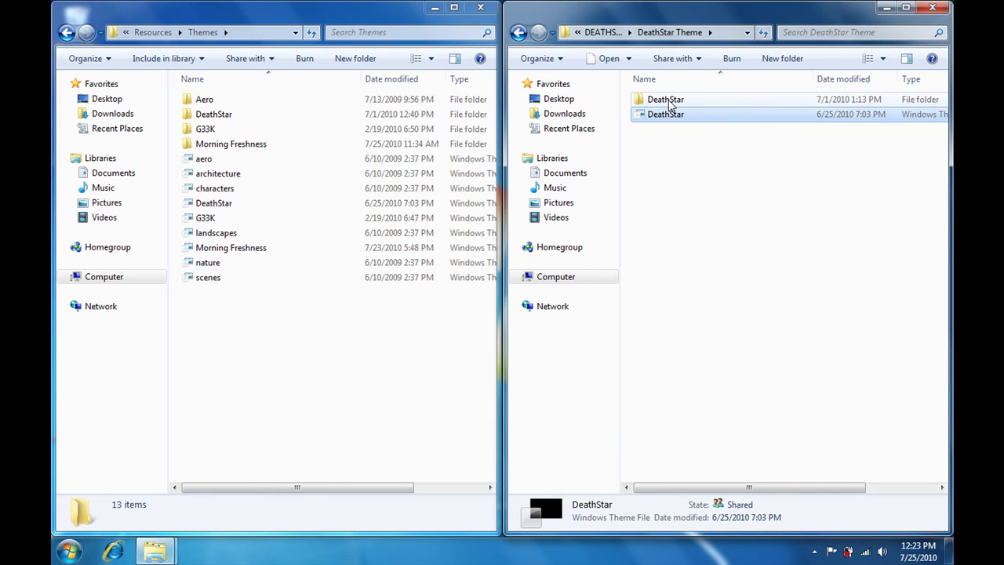
ctrl+click(667, 103)
drag(672, 119, 302, 340)
key(ctrl)
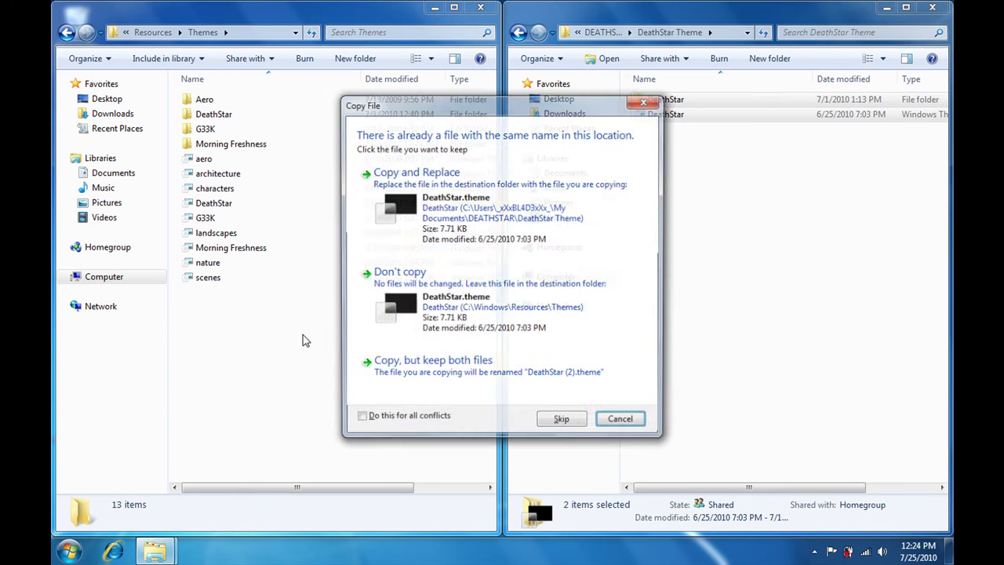
Resolve the copy conflicts by replacing DeathStar.theme, merging the DeathStar folder and replacing all its conflicting files.
click(445, 199)
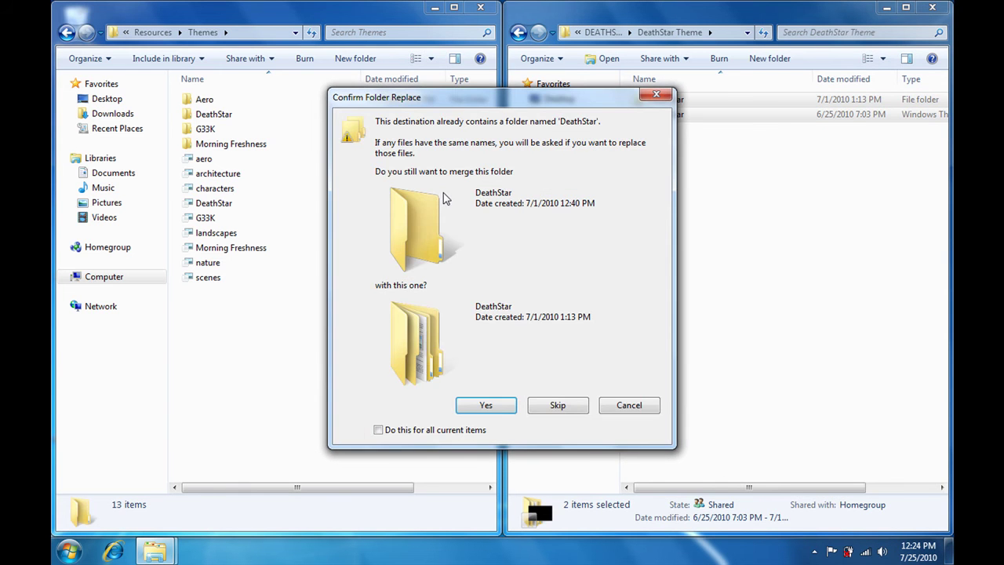
click(477, 407)
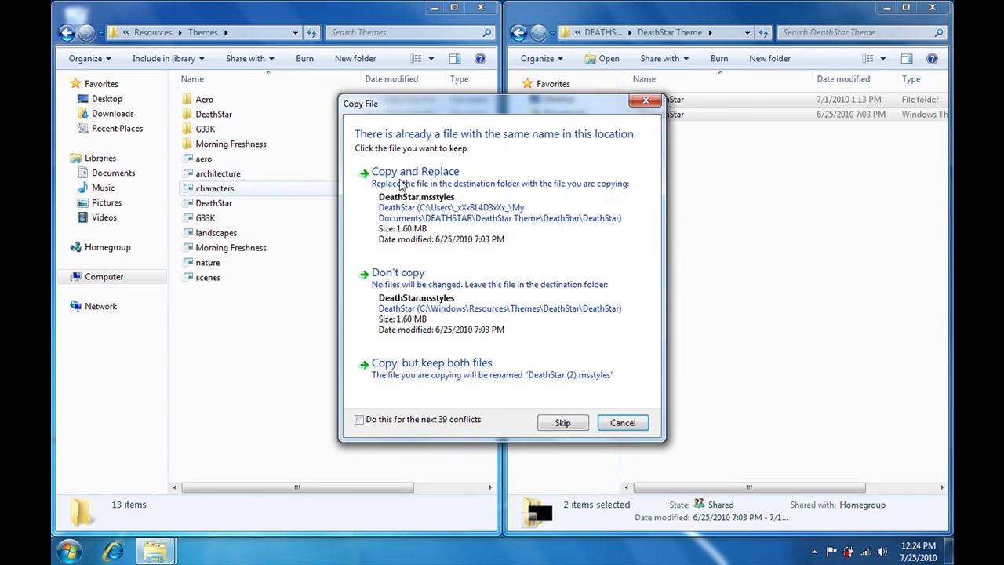
click(482, 207)
click(421, 430)
click(464, 201)
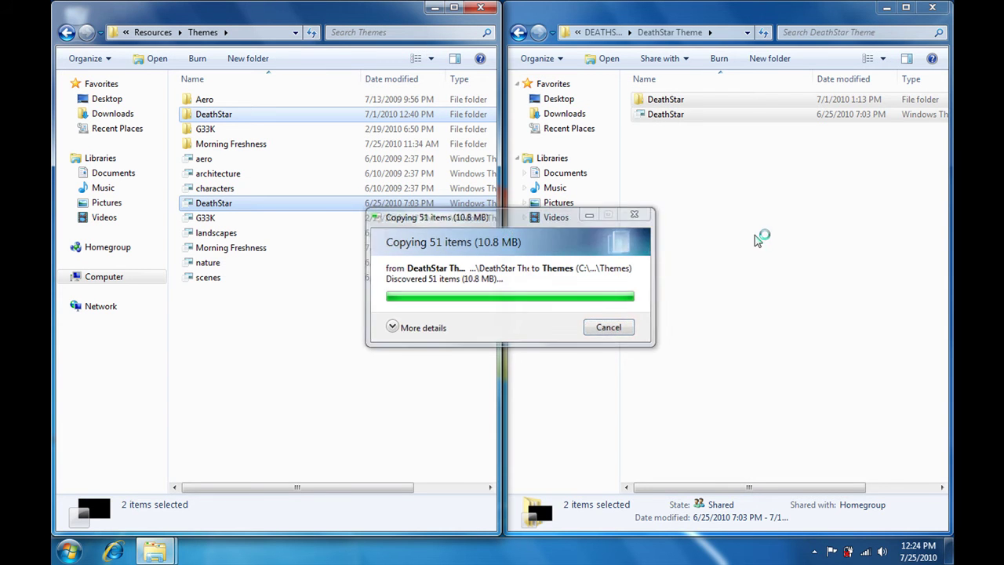
click(745, 253)
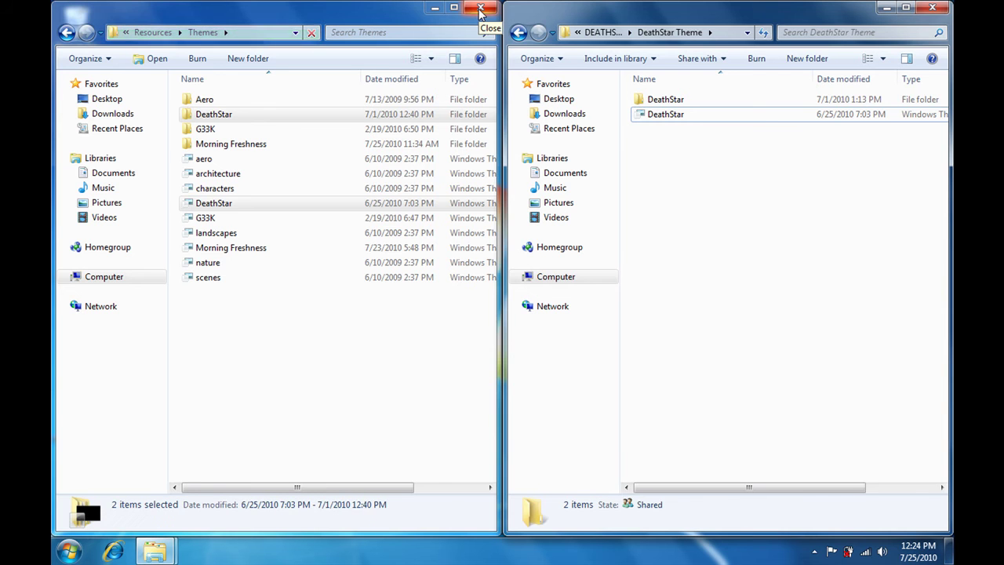
Close the Themes window and open the Theme Extras folder inside DEATHSTAR in the remaining window.
click(480, 9)
click(518, 33)
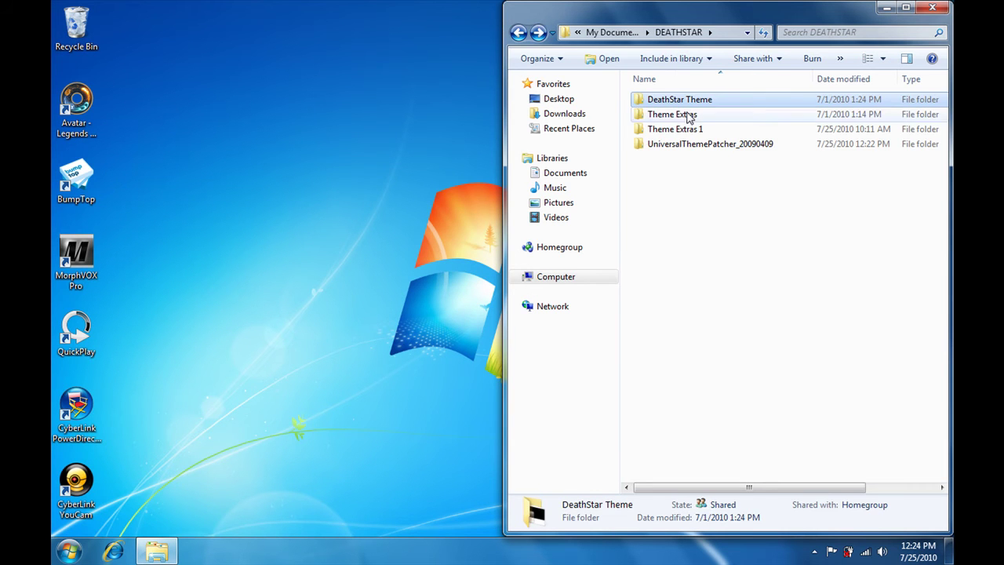
double_click(689, 116)
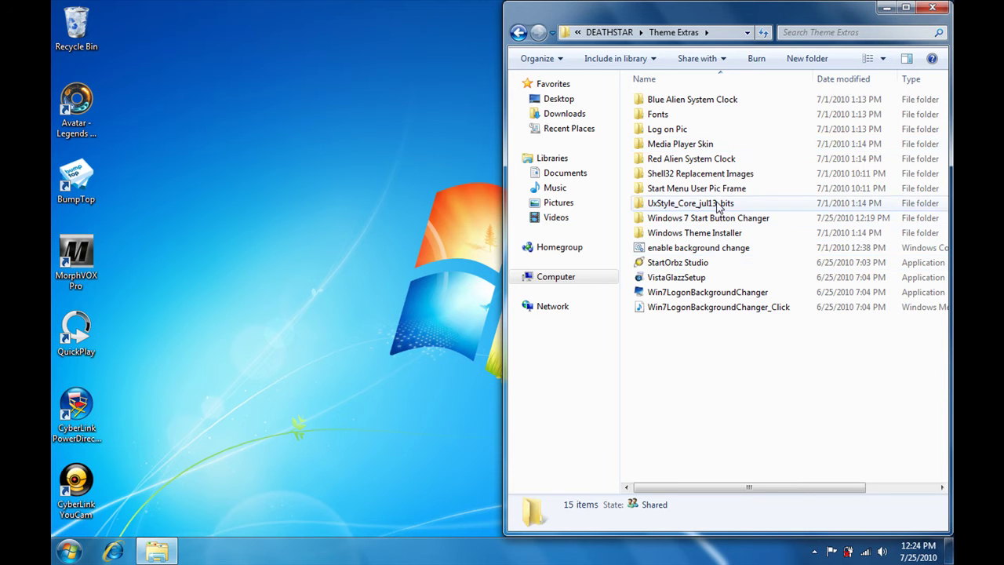
mouse_move(715, 225)
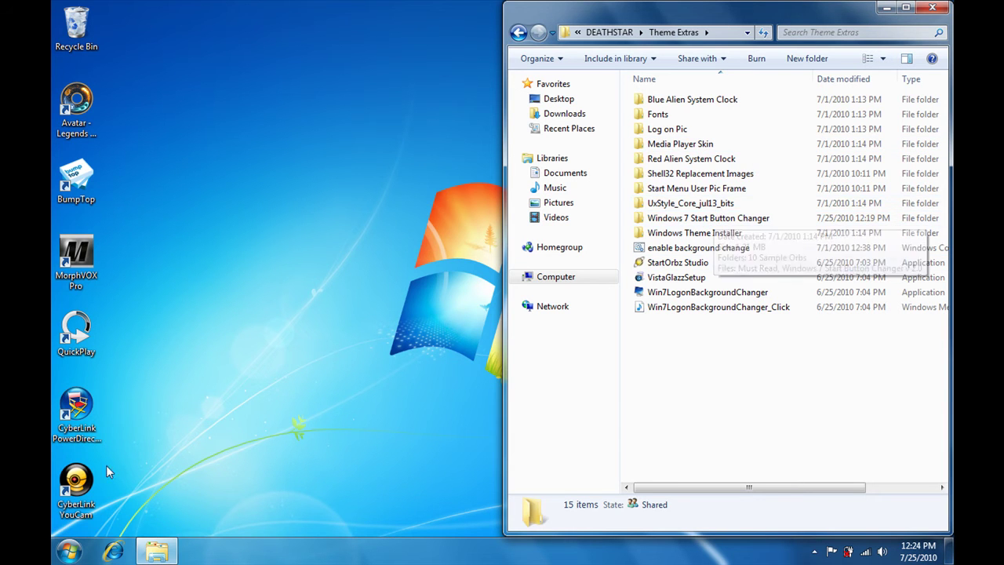
Apply the installed DeathStar theme in the desktop's Personalization settings and close that window.
right_click(301, 174)
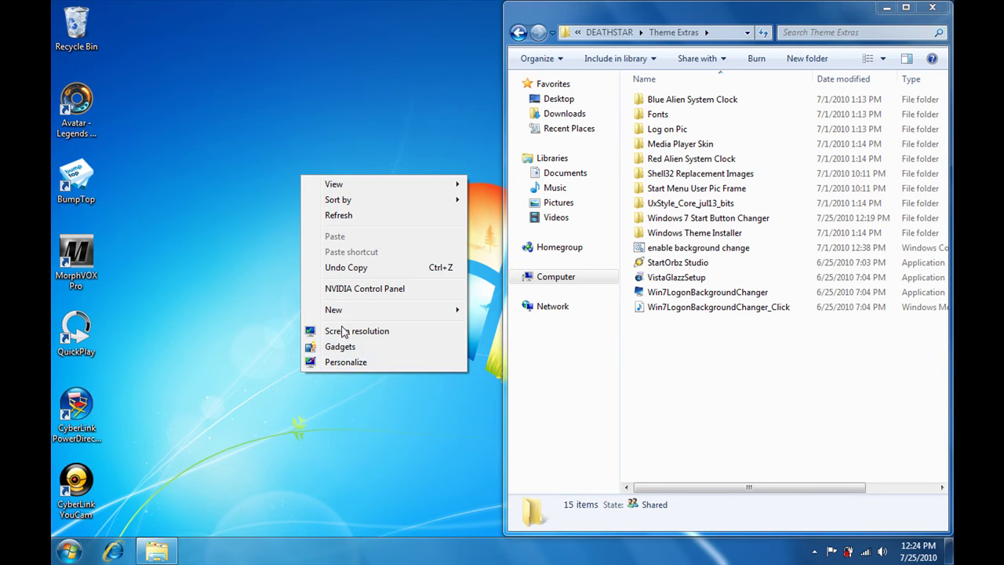
click(338, 361)
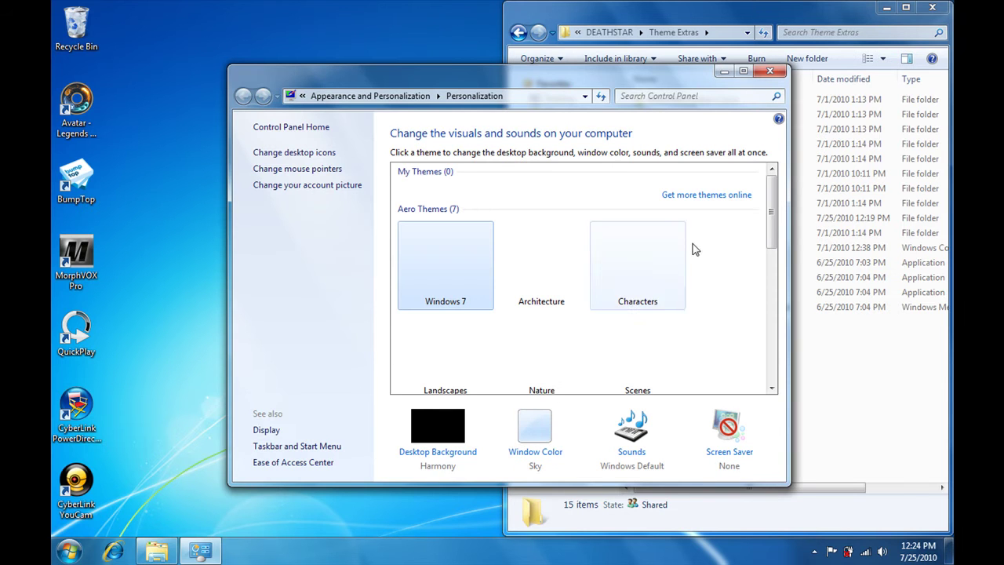
drag(772, 237, 763, 325)
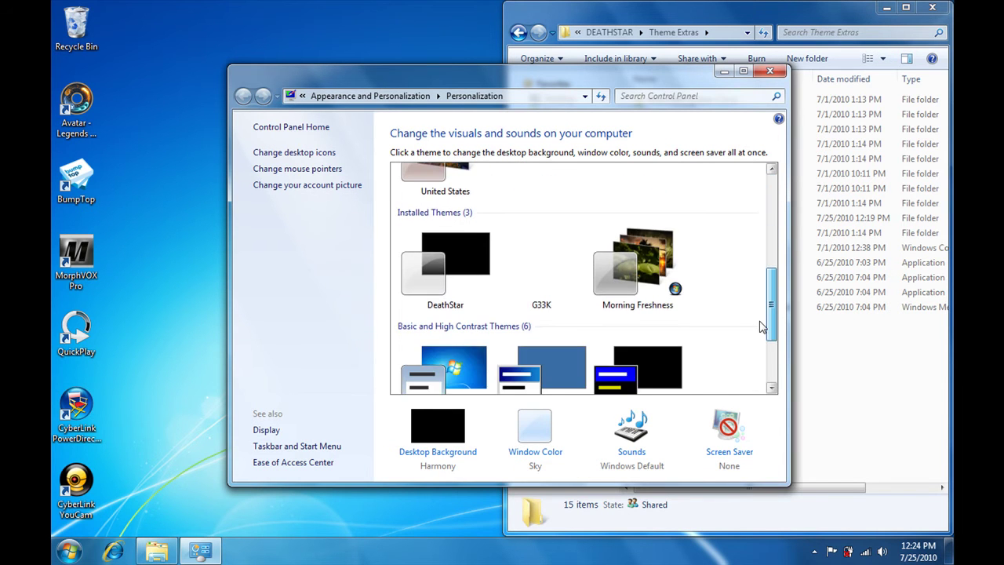
click(436, 262)
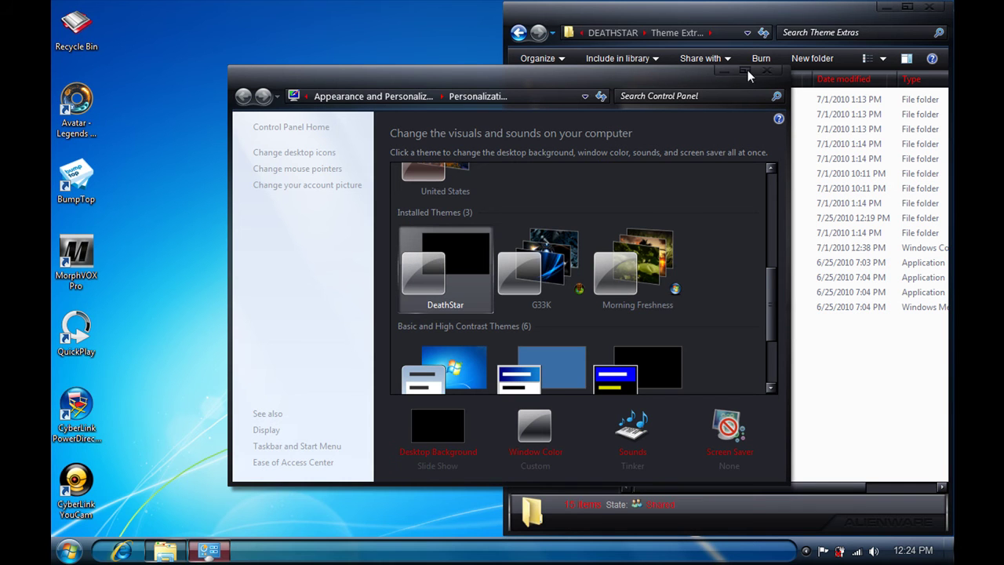
click(767, 72)
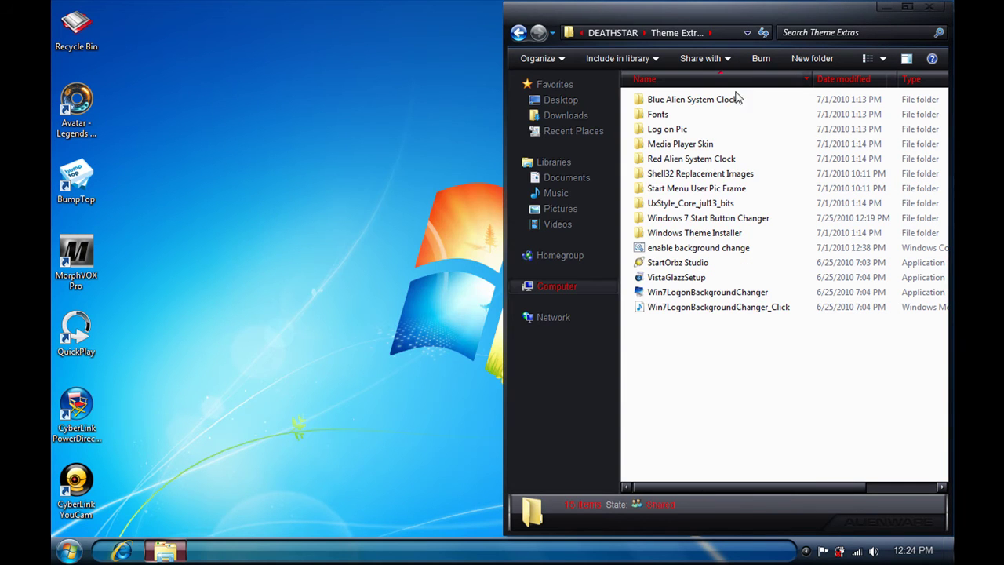
Open the Windows 7 Start Button Changer folder in Theme Extras and launch Windows 7 Start Button Changer v 2.0.
double_click(729, 218)
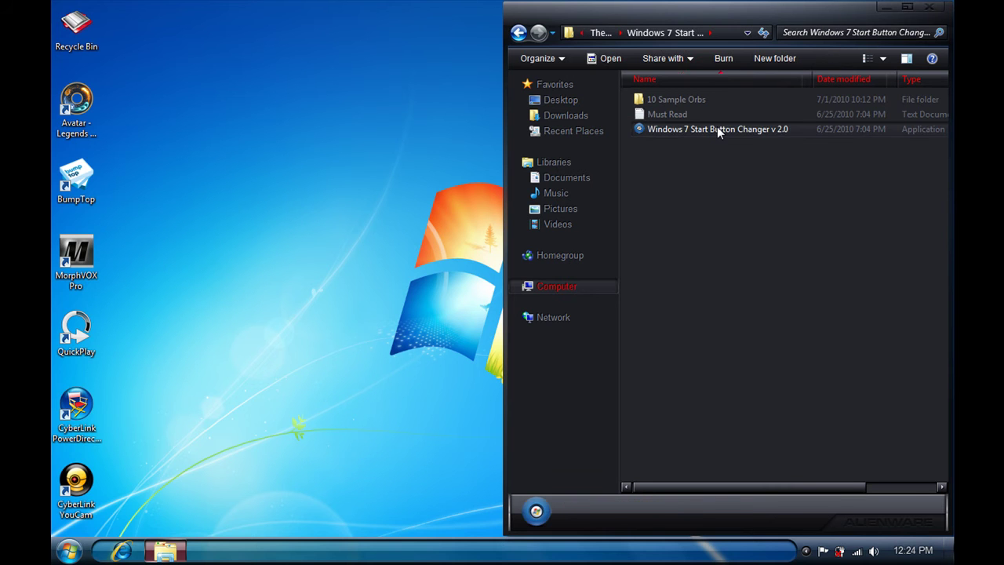
right_click(716, 130)
click(730, 152)
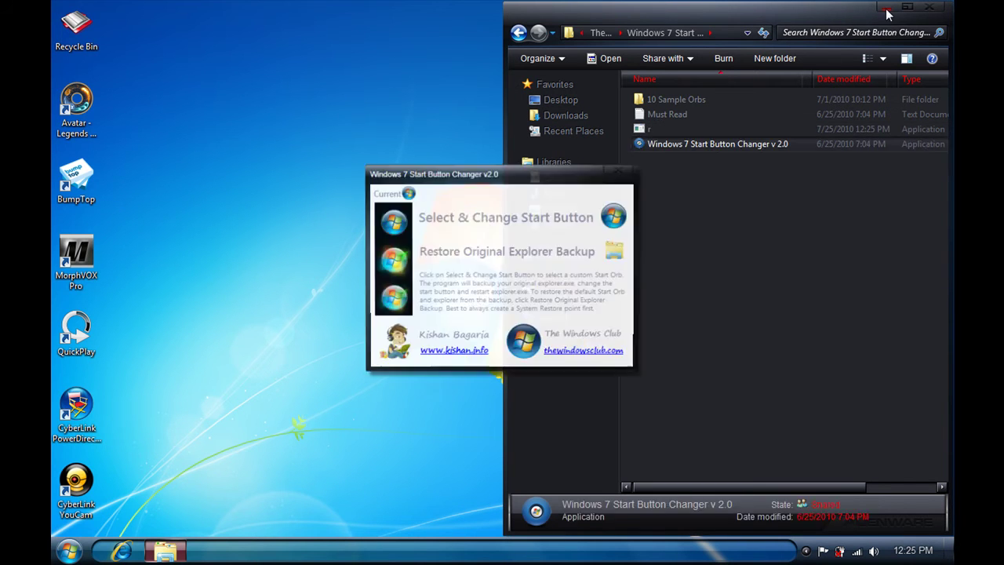
Start selecting a new start orb bitmap and browse to Local Disk (C:) in the file dialog.
click(608, 236)
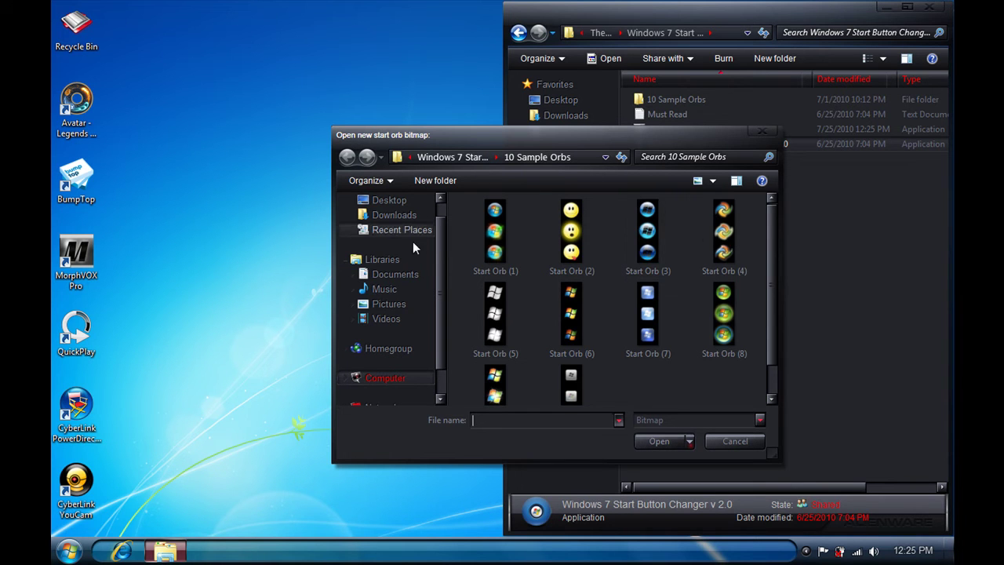
drag(442, 249, 441, 269)
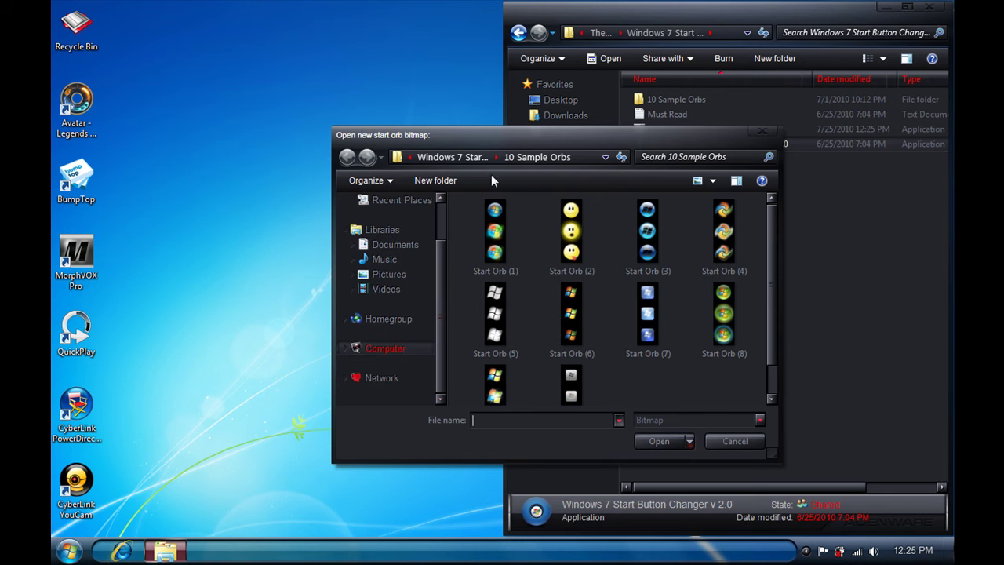
click(391, 351)
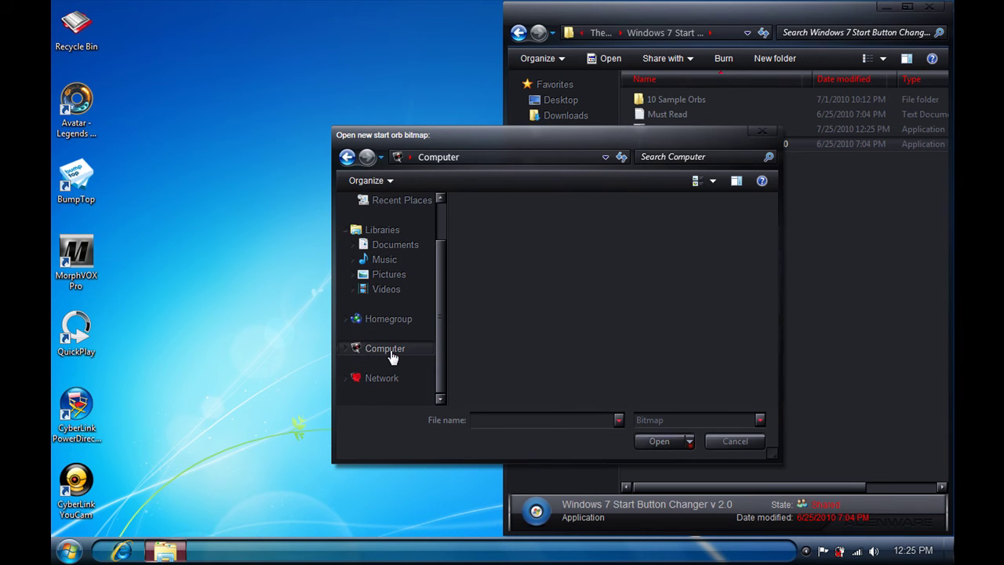
double_click(519, 242)
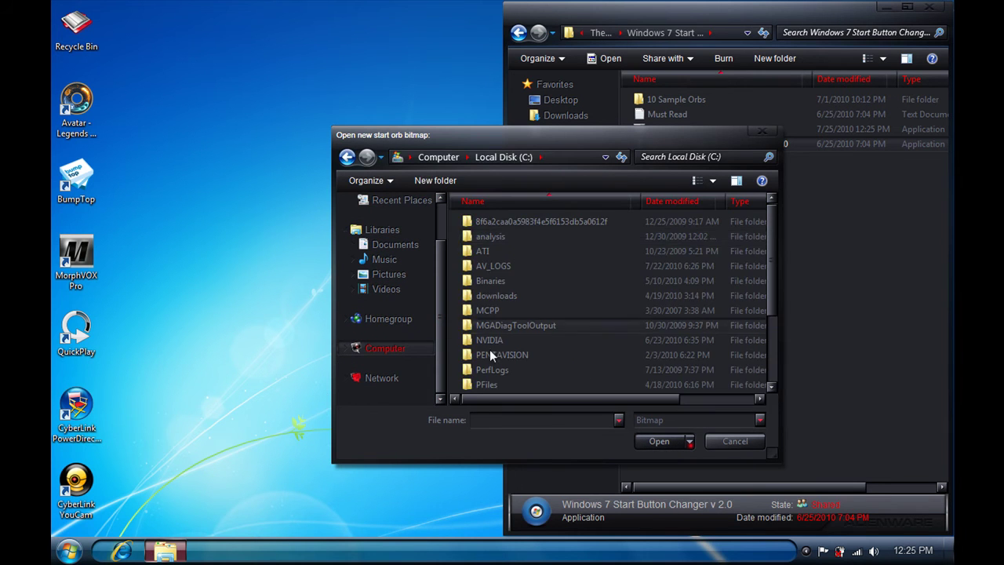
scroll(496, 295, down, 3)
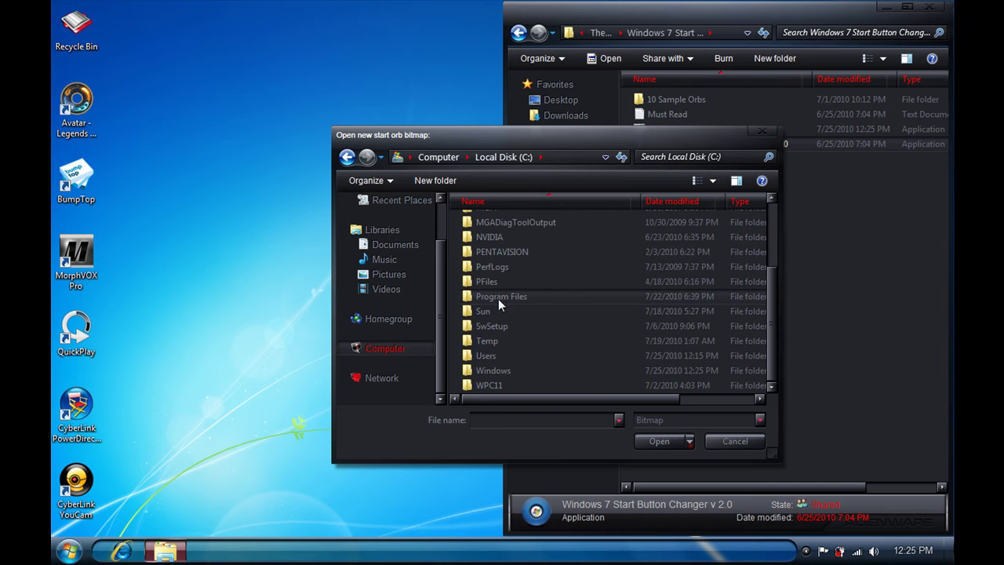
double_click(487, 370)
scroll(502, 352, down, 6)
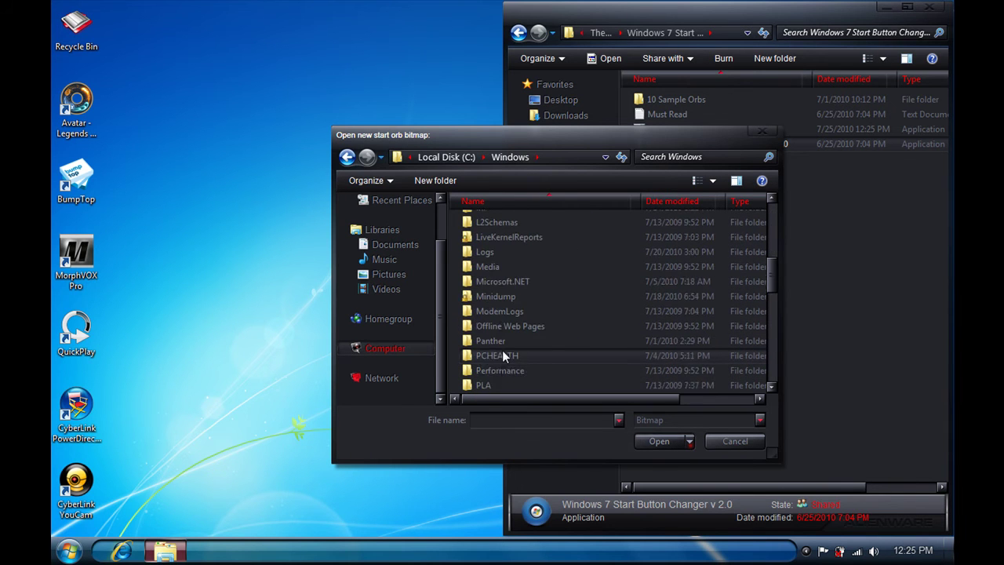
click(350, 159)
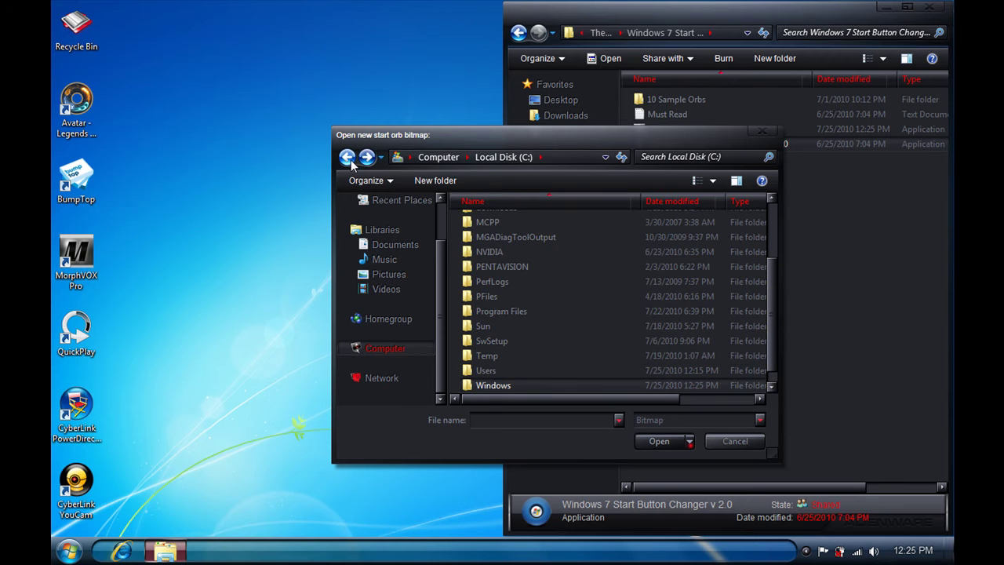
Browse through Users and the user's profile to My Documents\DEATHSTAR\Theme Extras 1\Alienware Start Buttons and apply the Alienware bitmap as the start button.
double_click(487, 370)
double_click(504, 222)
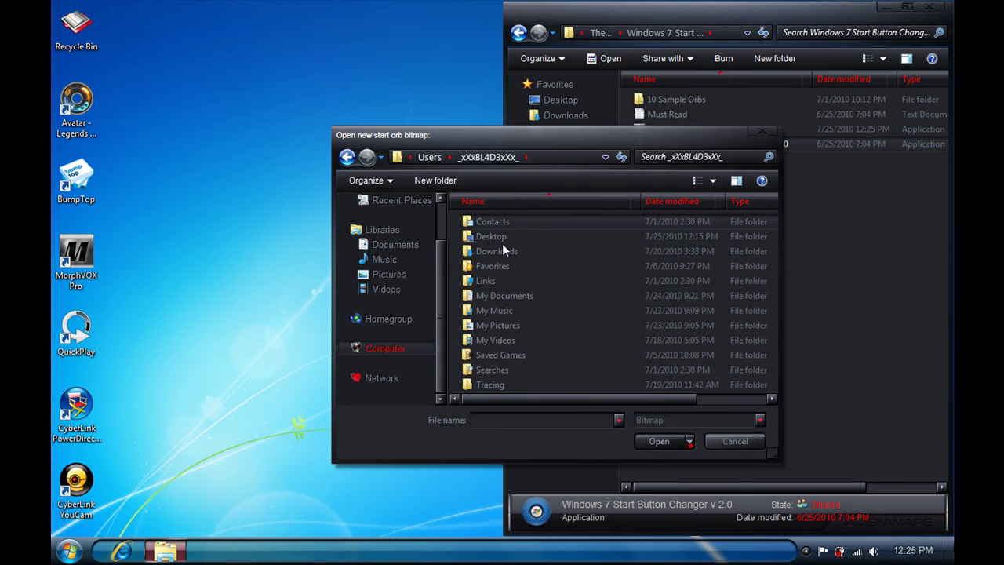
double_click(493, 296)
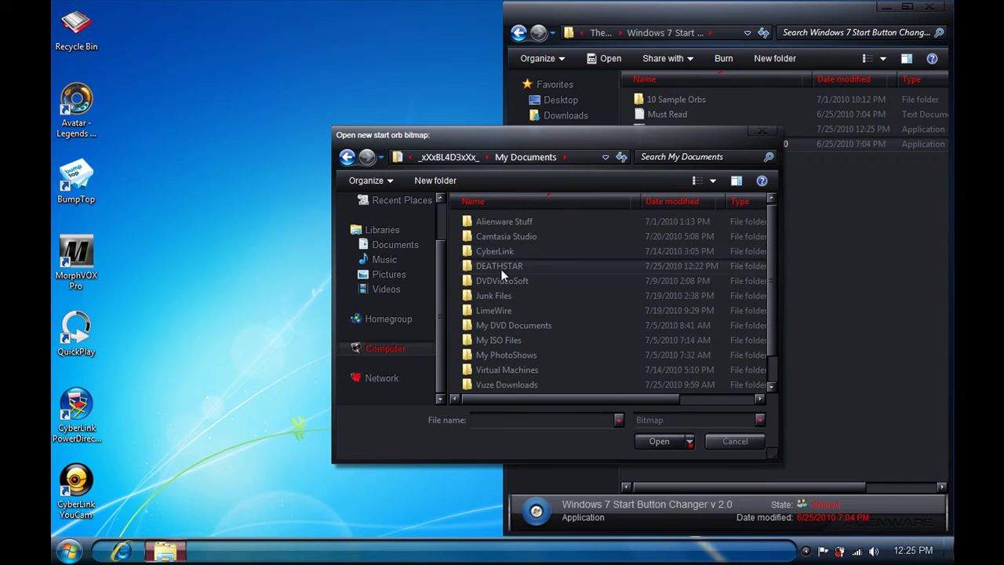
double_click(500, 269)
double_click(501, 251)
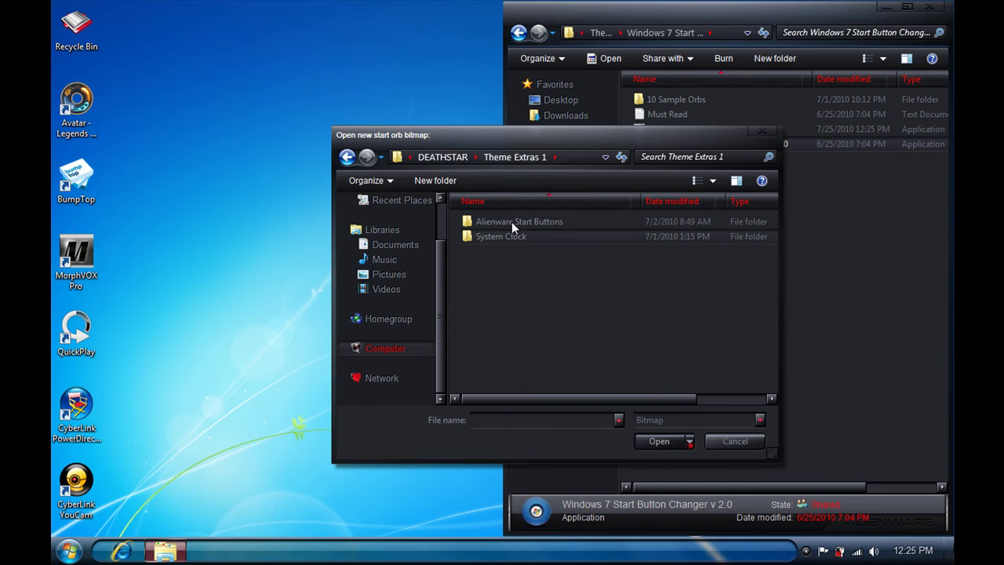
double_click(511, 221)
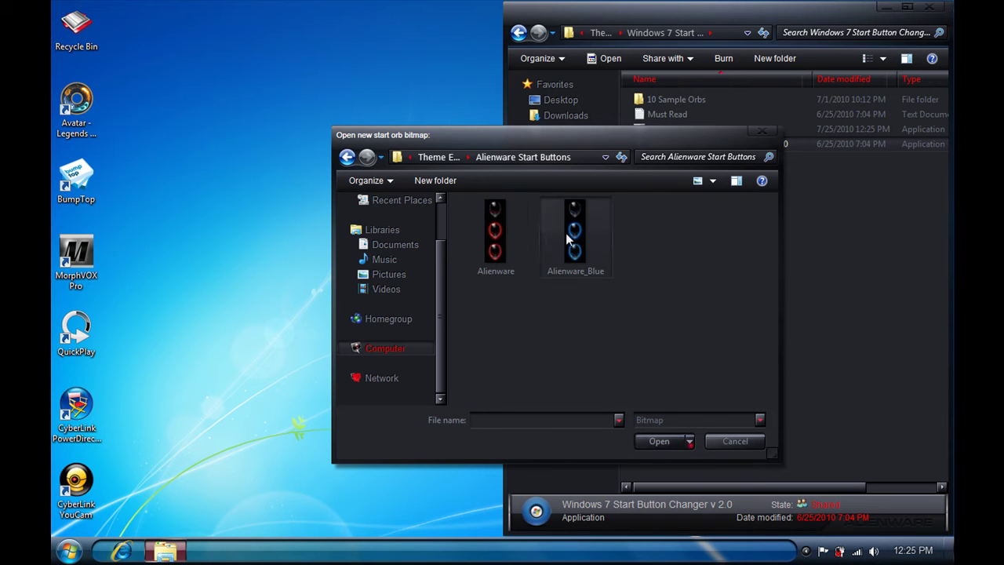
click(508, 234)
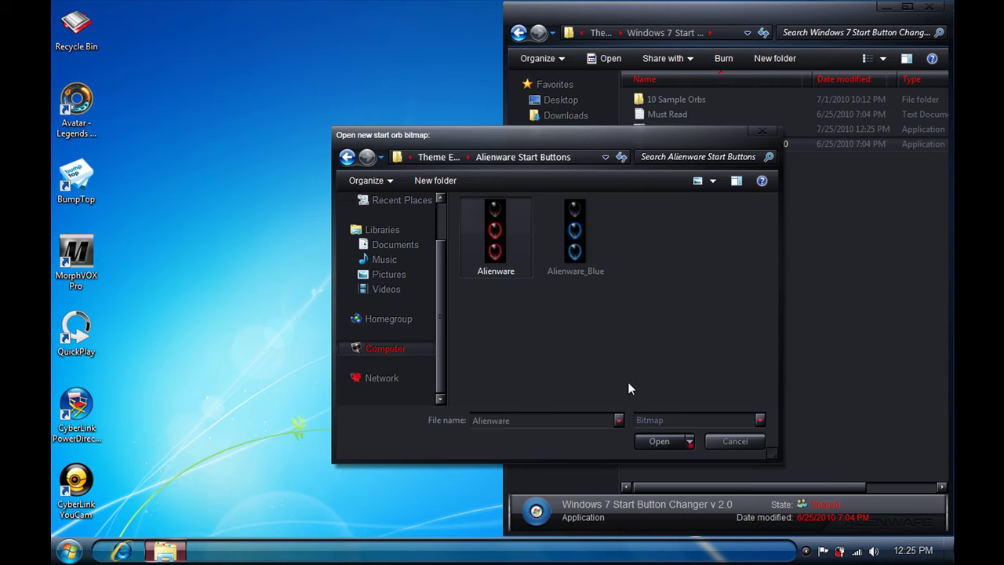
click(661, 442)
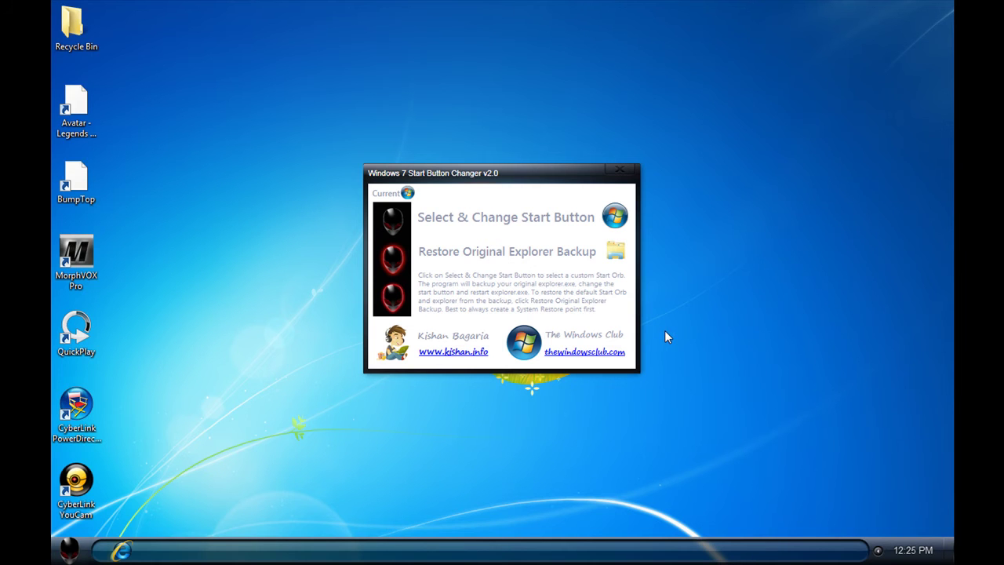
Check the new start button and the themed Start menu, and close Windows 7 Start Button Changer.
click(69, 550)
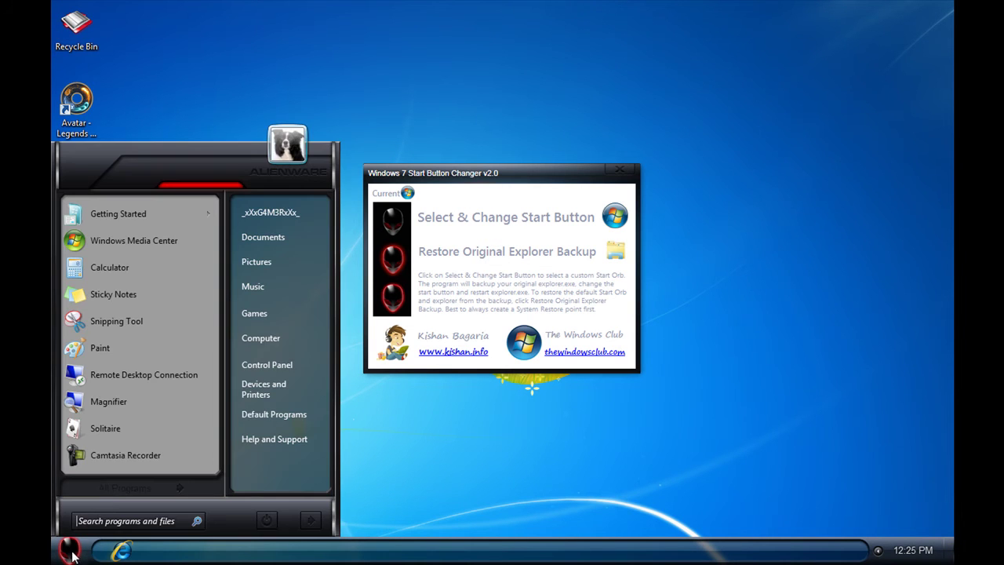
click(117, 488)
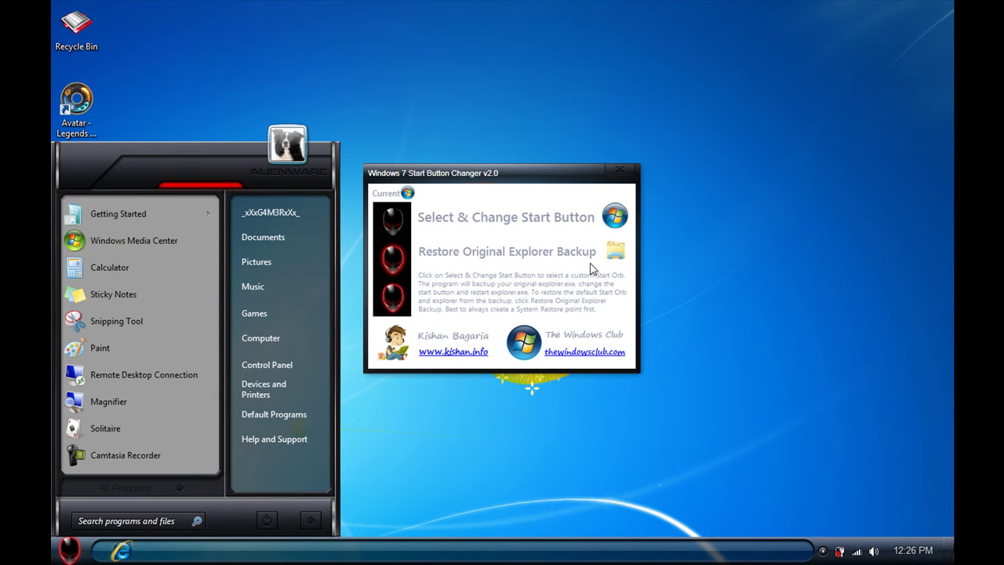
click(576, 181)
click(625, 178)
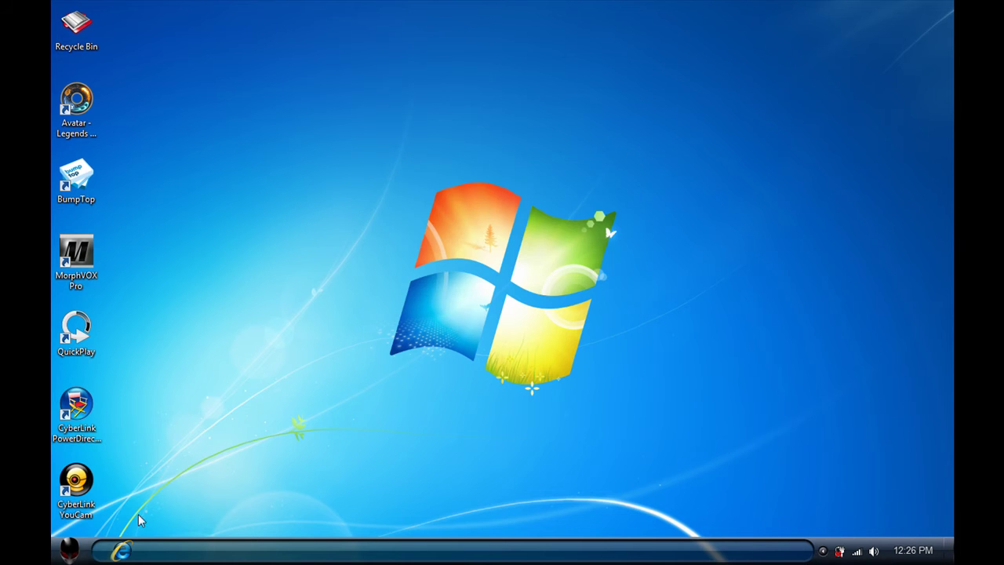
Open the Computer window from the Start menu.
click(69, 549)
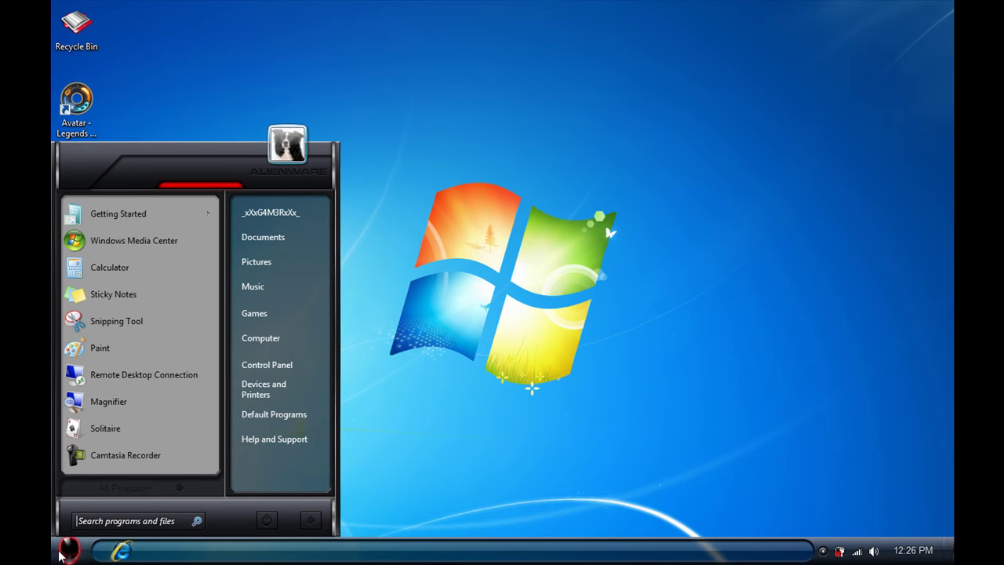
click(262, 335)
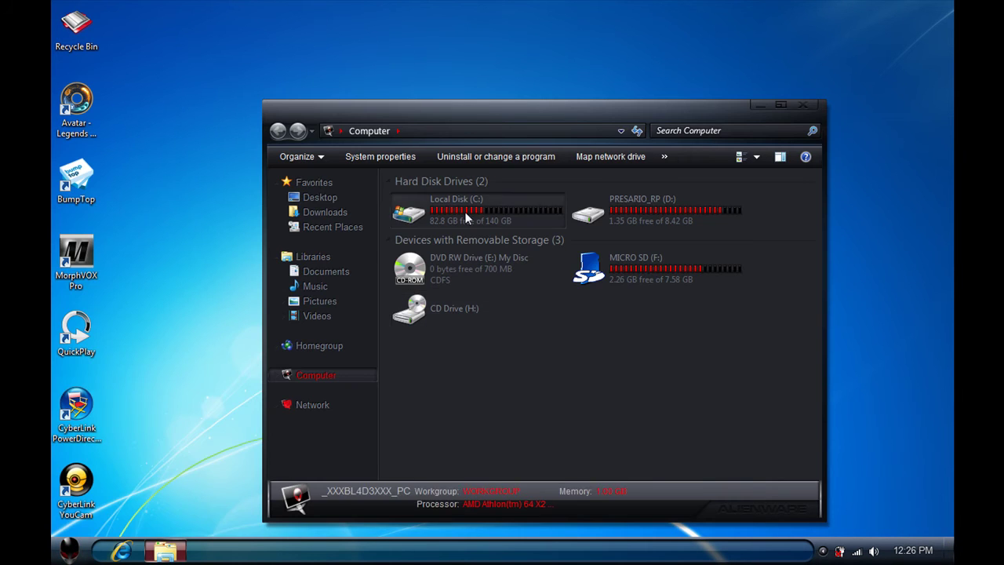
Browse from Local Disk (C:) through Users and the user's profile to My Documents\DEATHSTAR\Theme Extras and launch Win7LogonBackgroundChanger.
double_click(465, 212)
double_click(422, 437)
double_click(451, 198)
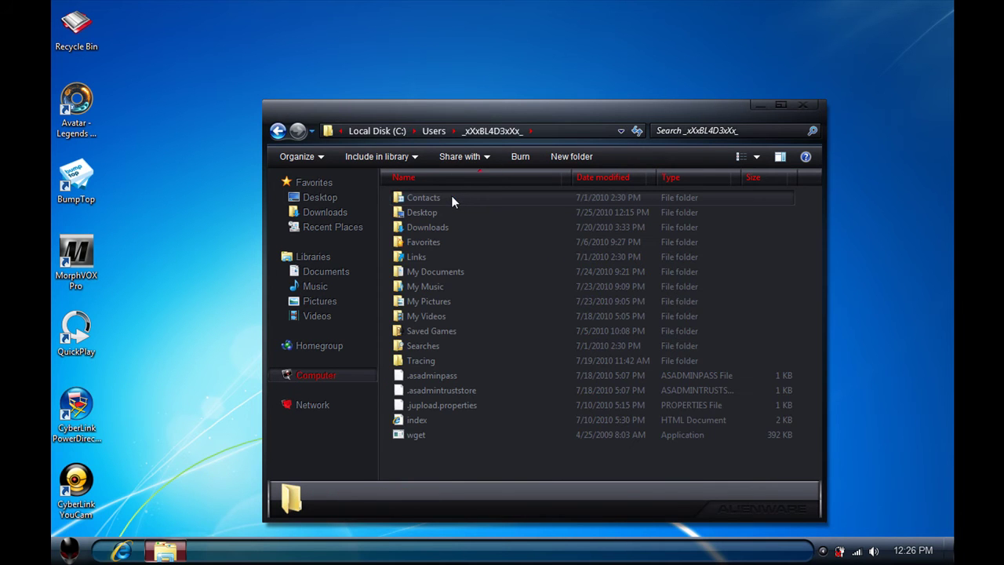
double_click(441, 271)
double_click(439, 236)
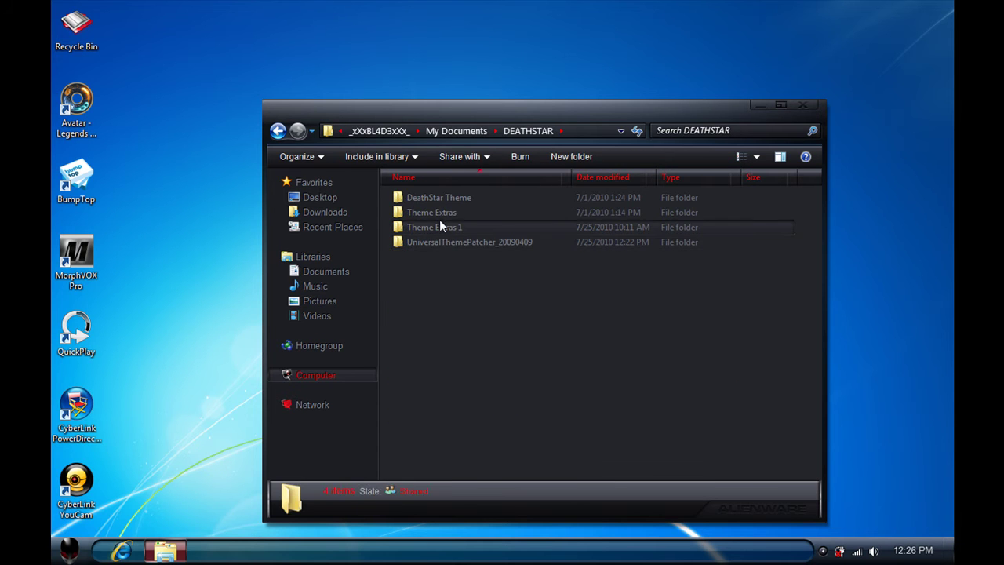
double_click(443, 211)
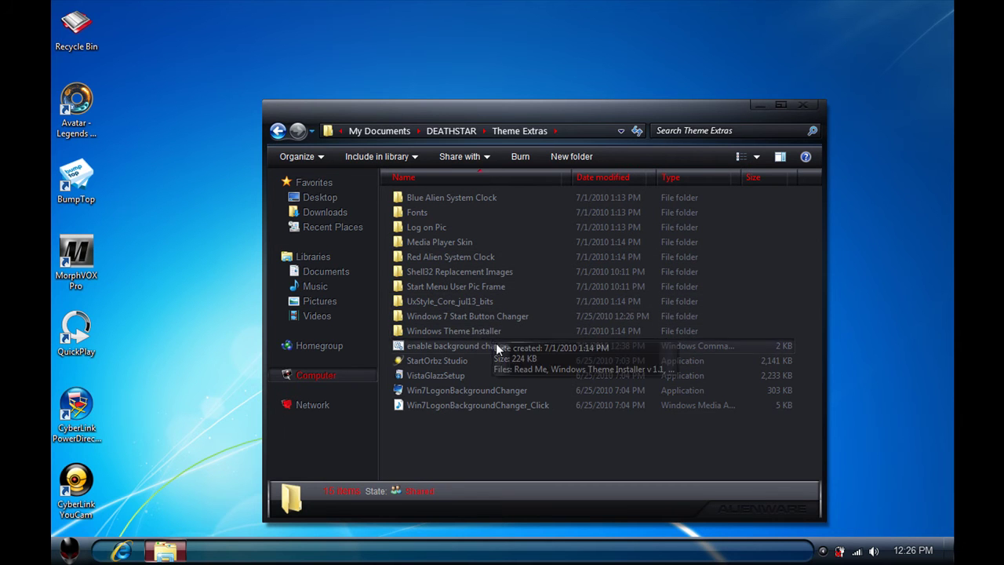
double_click(493, 390)
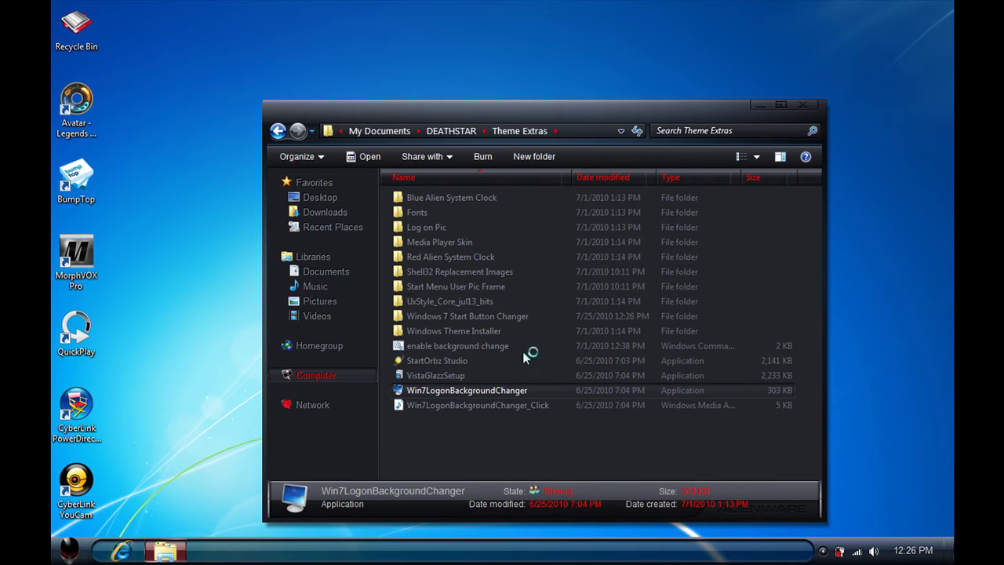
Reposition the folder window and go back to DEATHSTAR to open DeathStar Theme\DeathStar\Wallpapers.
drag(609, 112, 603, 65)
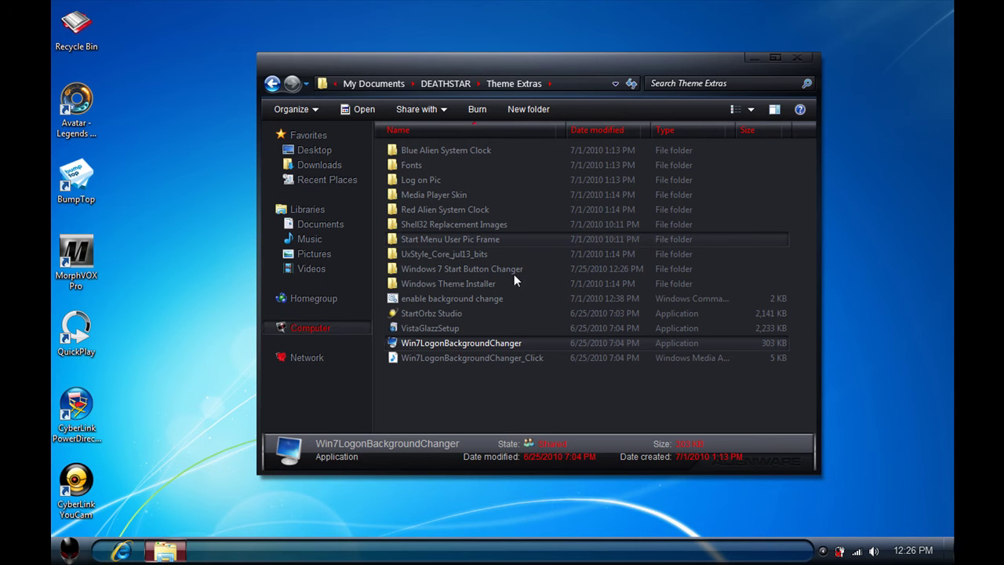
drag(605, 62, 690, 58)
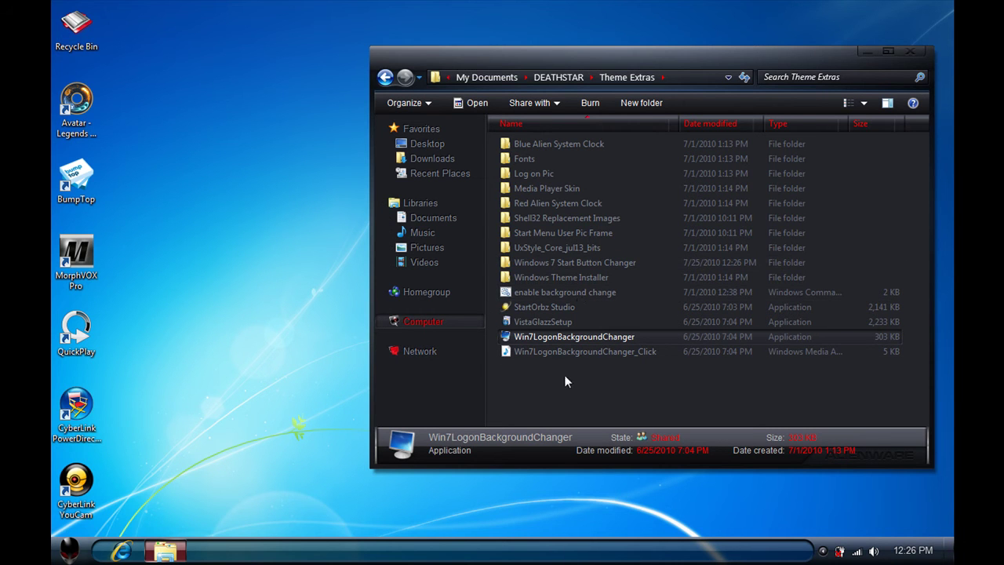
drag(629, 68, 591, 56)
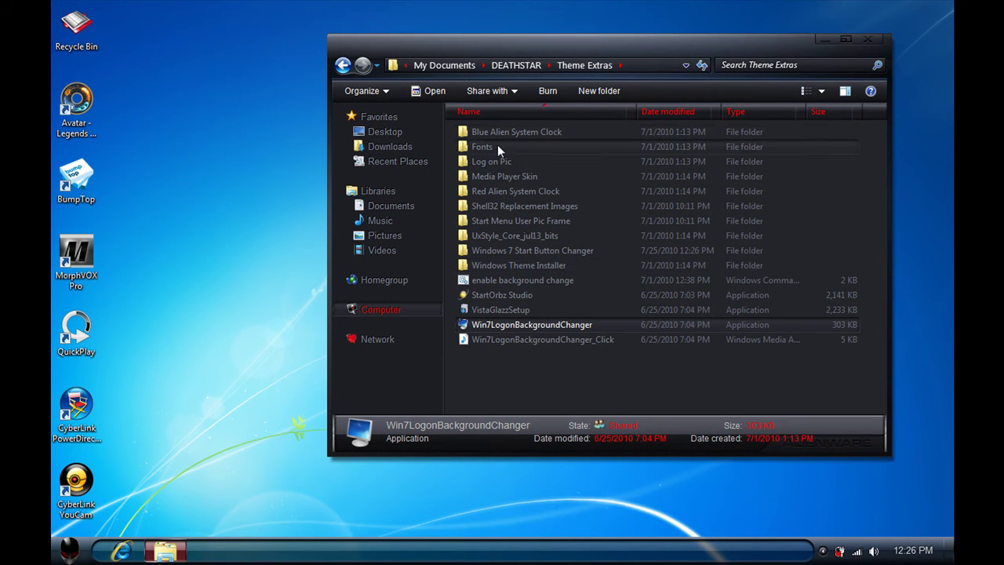
click(341, 66)
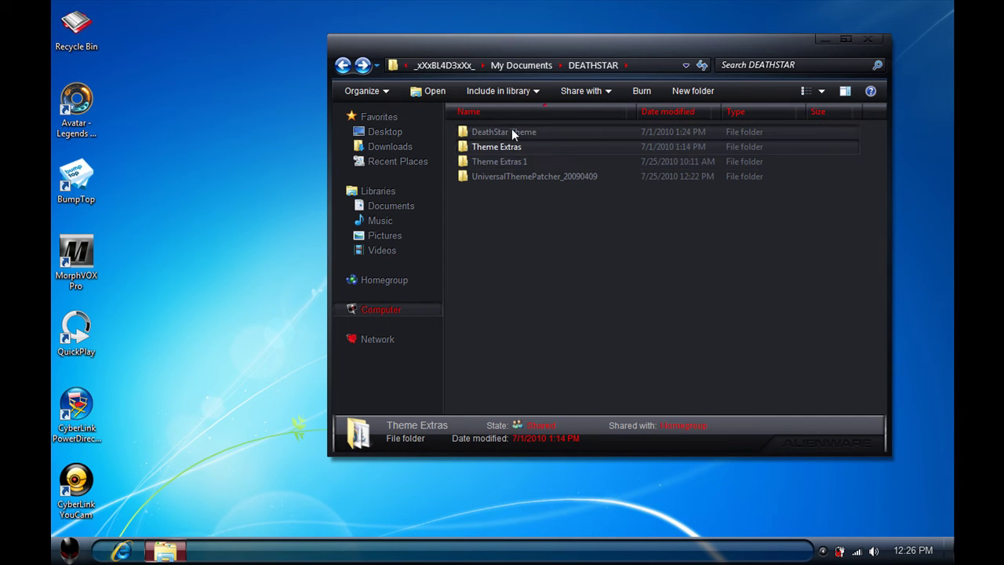
double_click(511, 132)
double_click(511, 132)
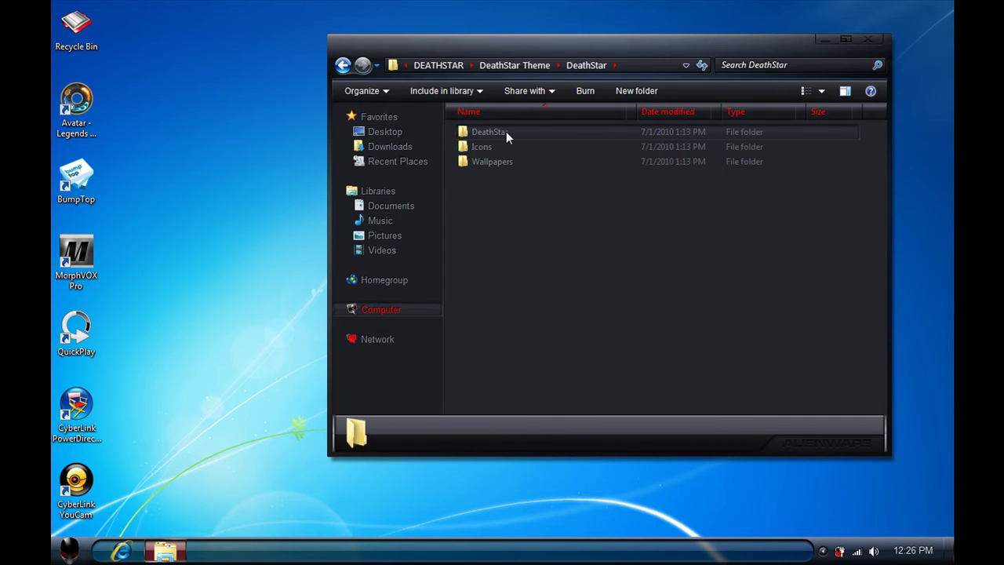
double_click(494, 161)
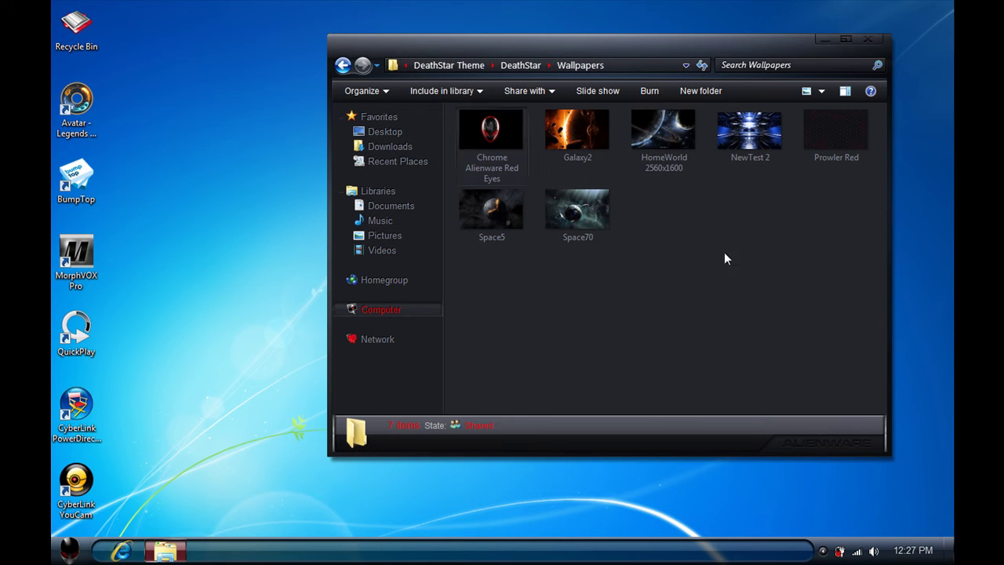
Open the Documents library in a second window and snap it side by side with the Wallpapers folder.
click(70, 552)
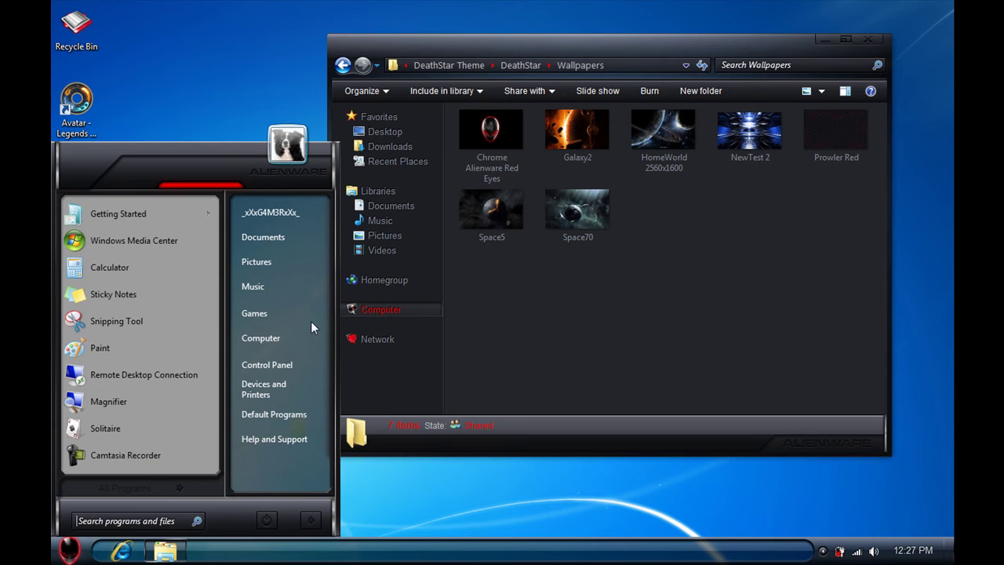
click(279, 238)
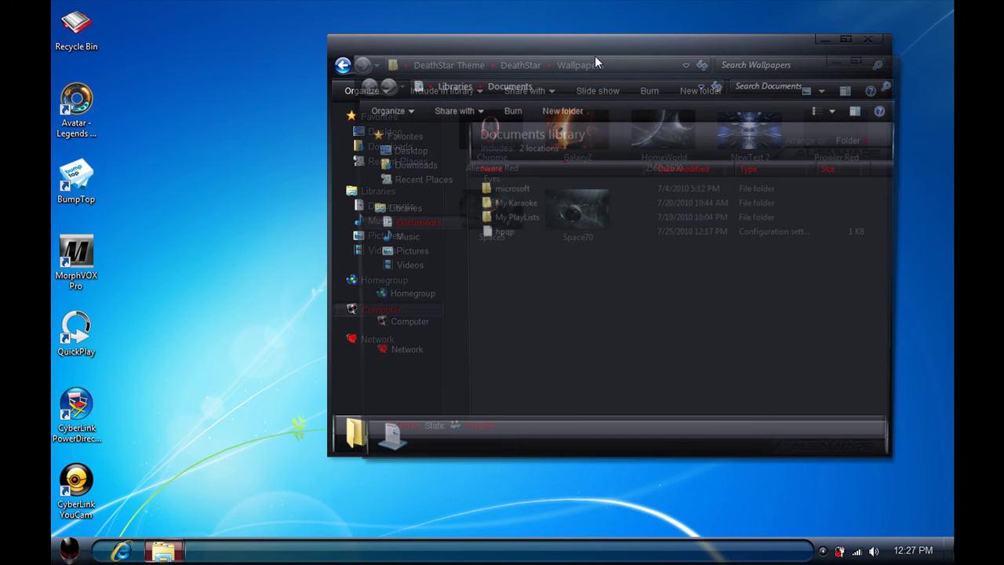
drag(606, 65, 51, 67)
drag(704, 61, 951, 71)
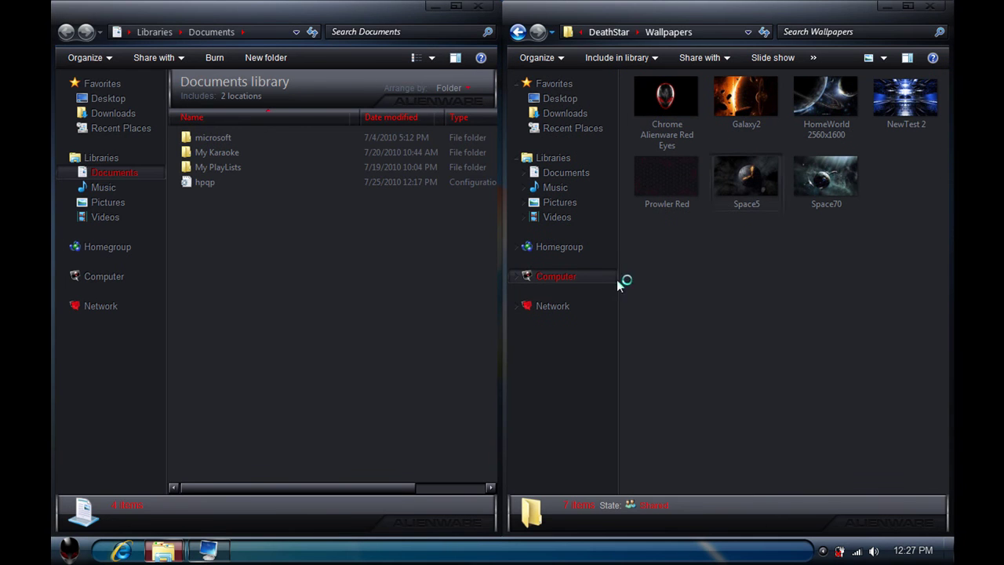
Minimize both folder windows and reposition the Windows 7 Logon Background Changer window on the desktop.
click(438, 8)
click(886, 6)
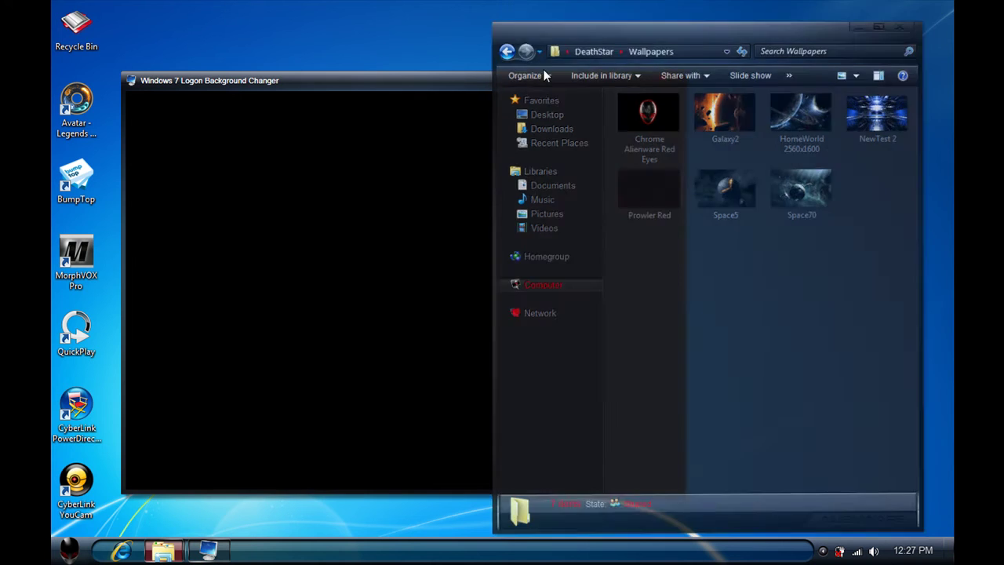
drag(470, 86, 570, 49)
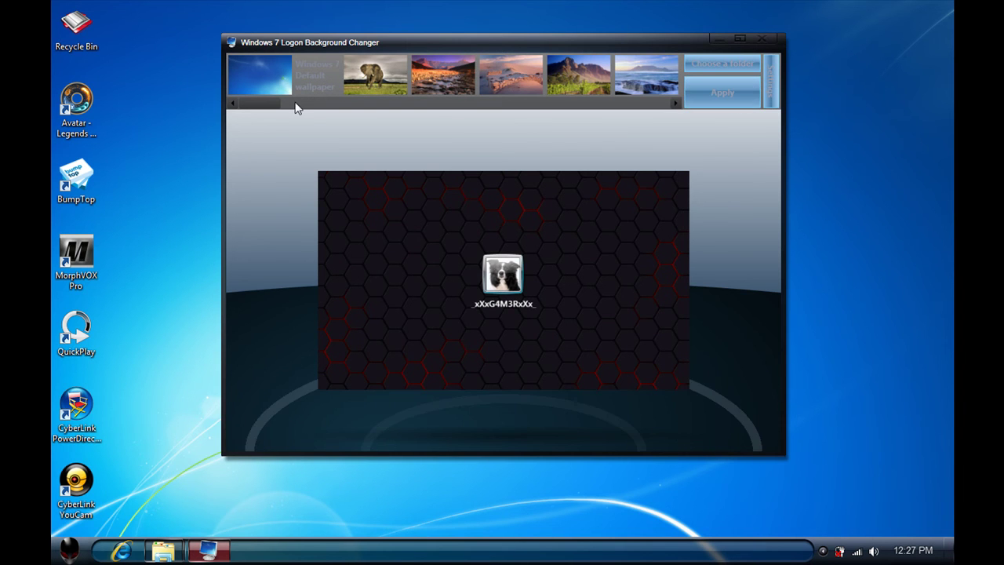
Load the user profile's My Pictures folder under C:\Users as the image source for logon backgrounds.
drag(280, 111, 722, 49)
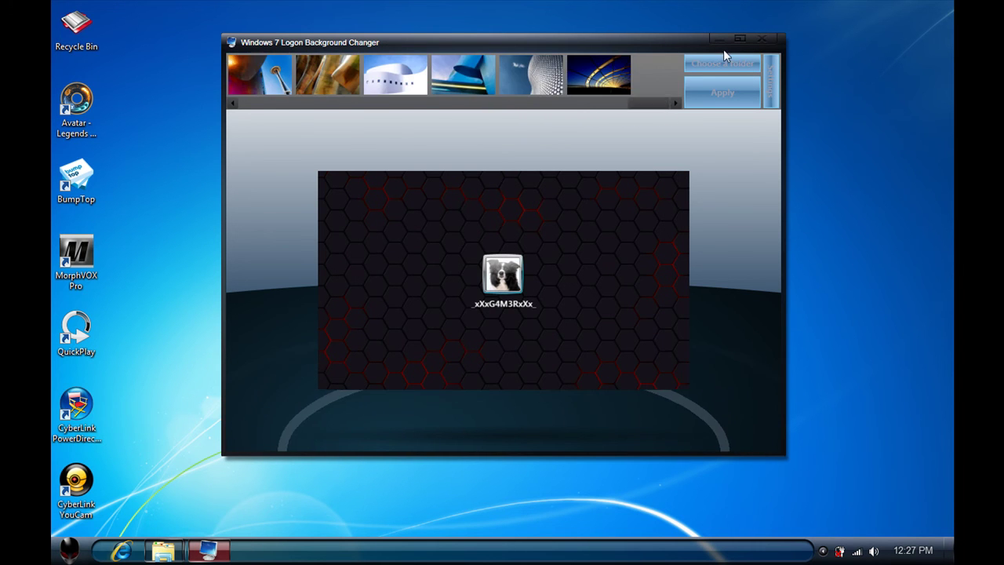
click(723, 64)
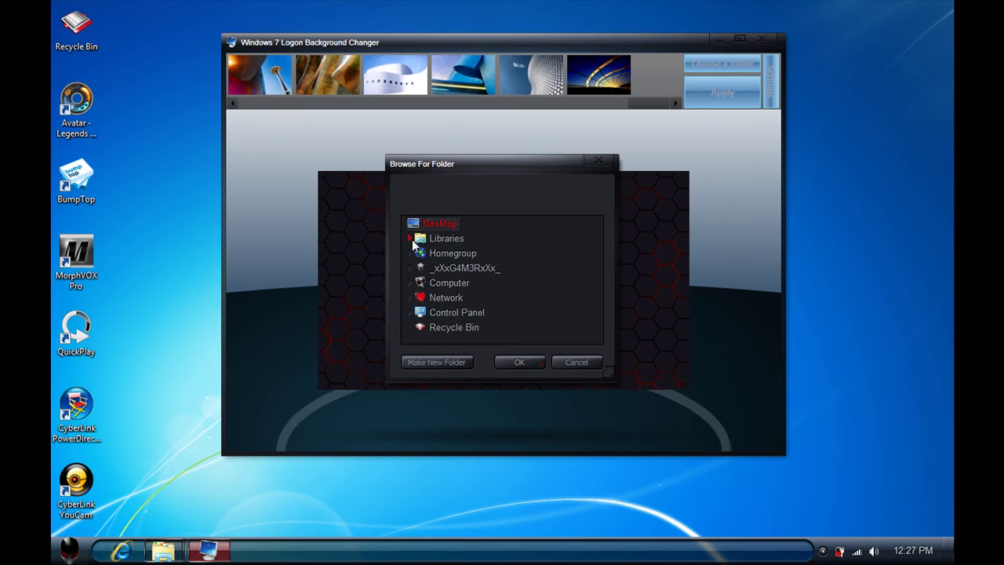
click(408, 283)
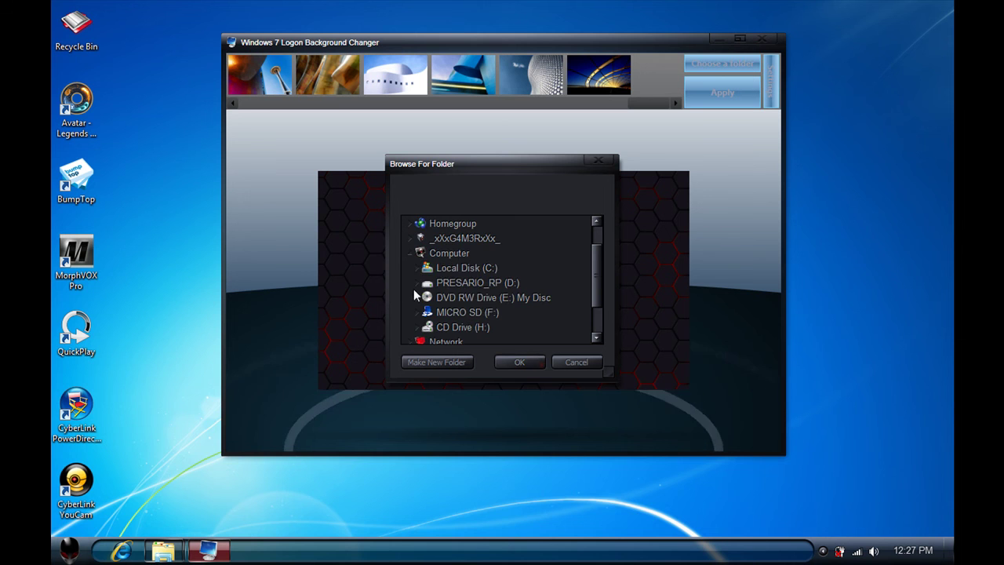
click(414, 268)
scroll(416, 306, down, 3)
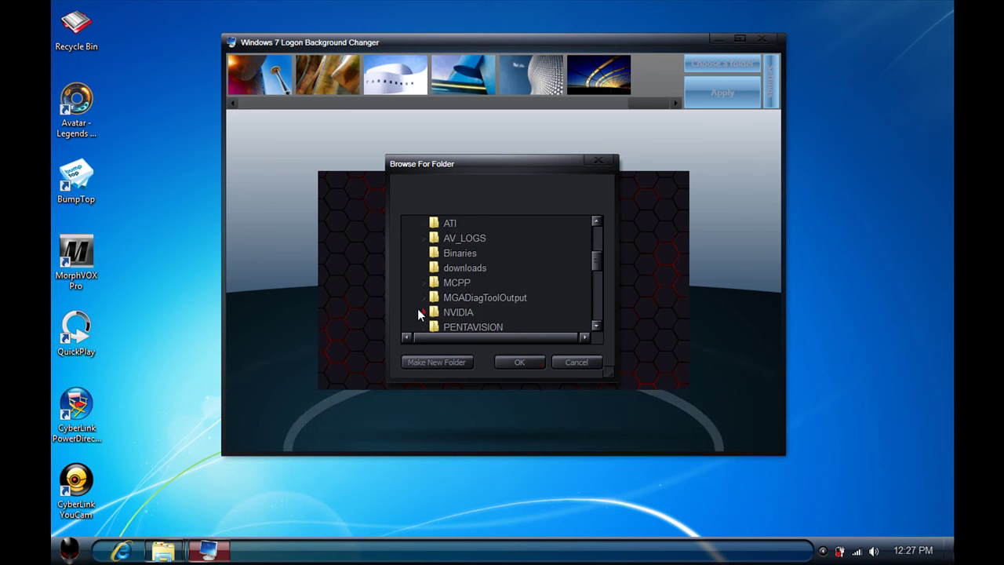
scroll(414, 300, down, 2)
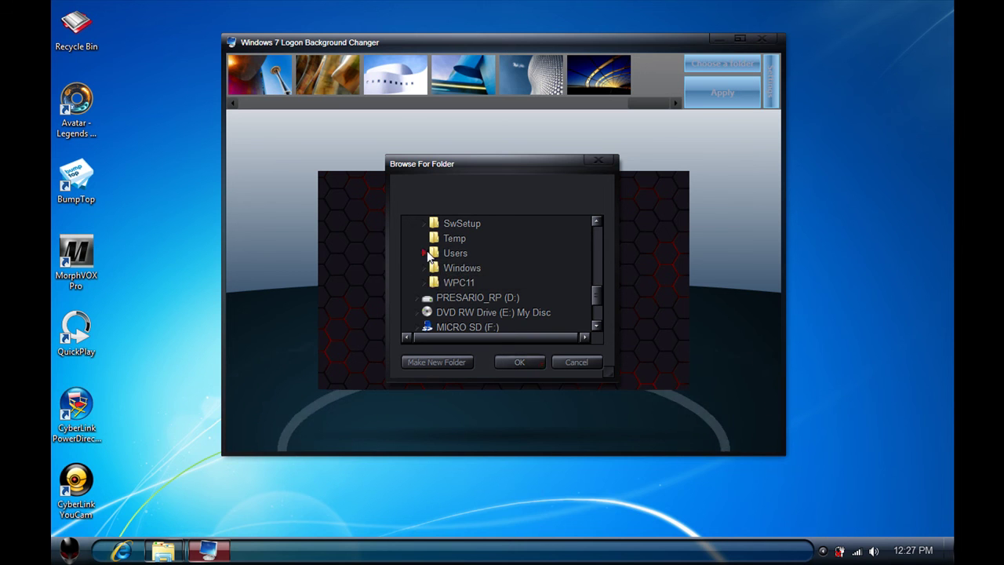
click(425, 252)
double_click(446, 267)
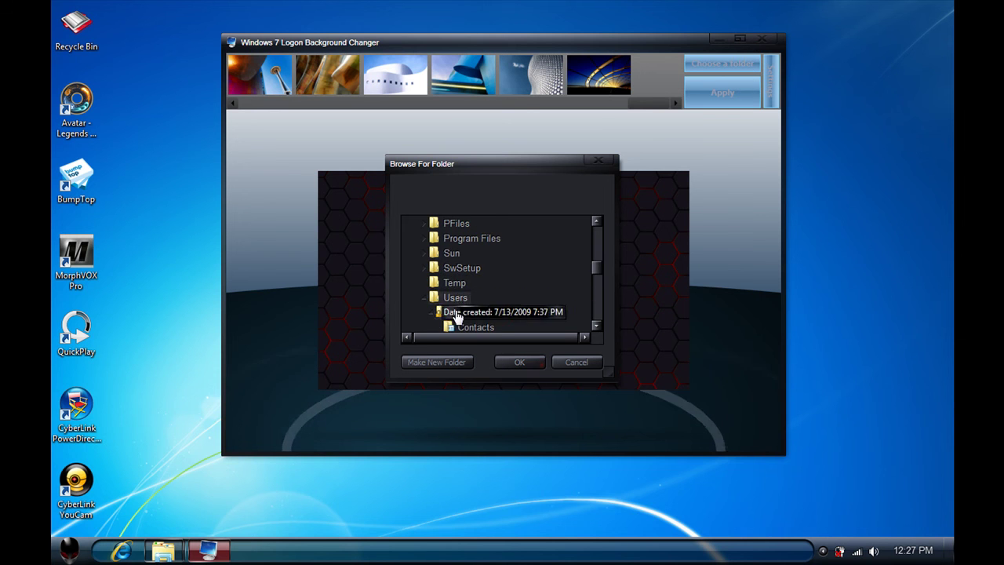
scroll(455, 289, down, 2)
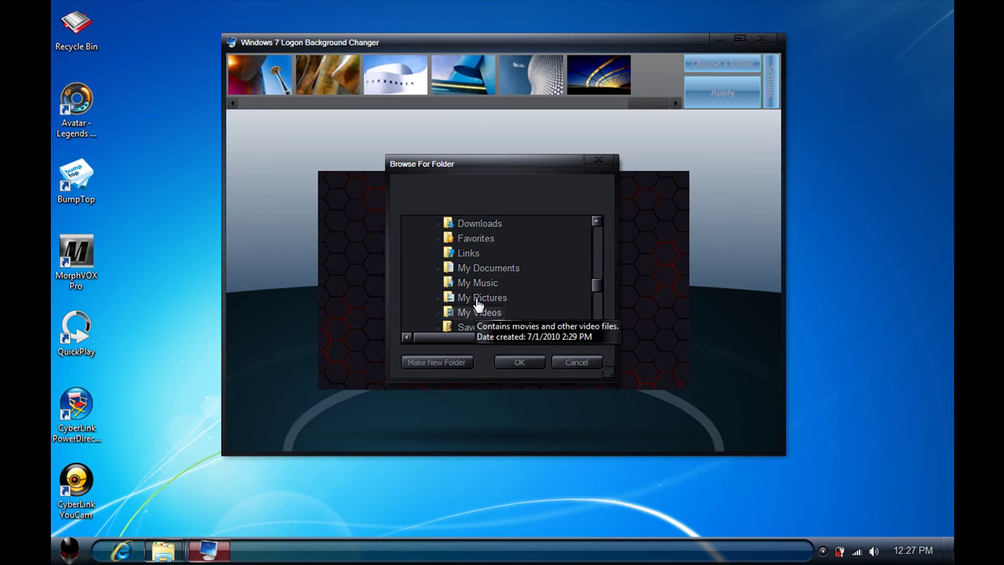
click(477, 302)
click(519, 361)
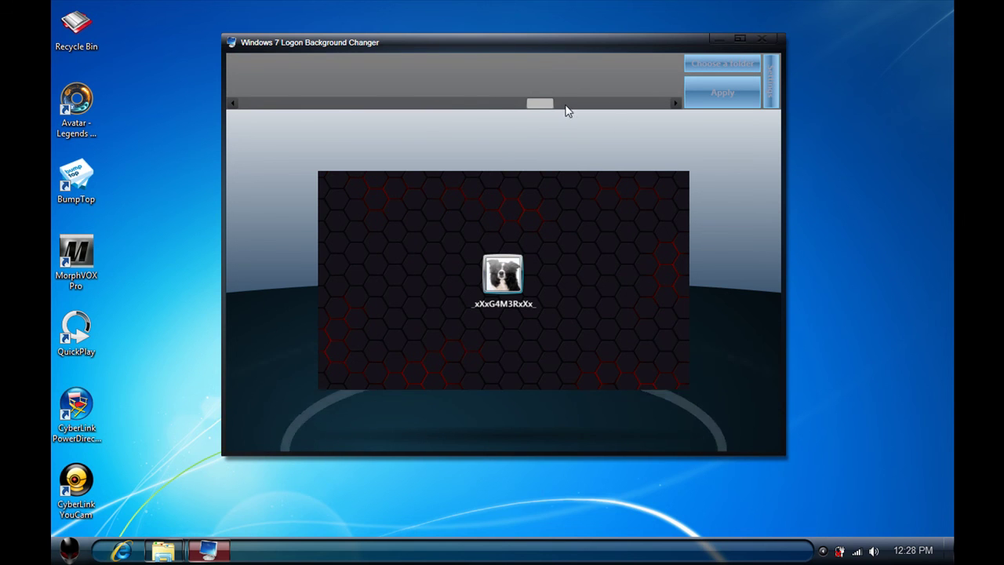
Preview the ringed planet, blue alien head, orange galaxy, Alienware panel and black-and-red images as logon backgrounds.
drag(456, 103, 484, 107)
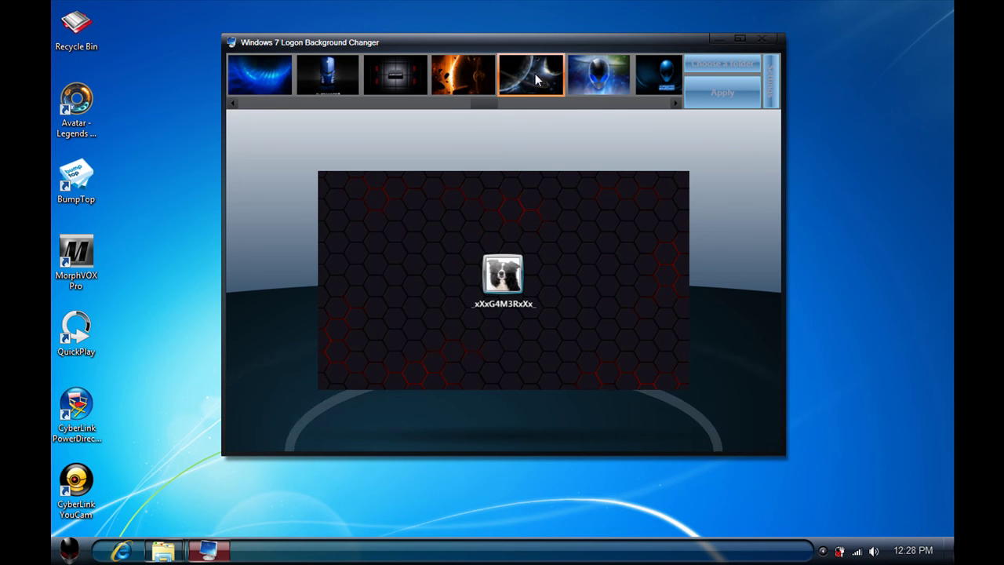
click(537, 79)
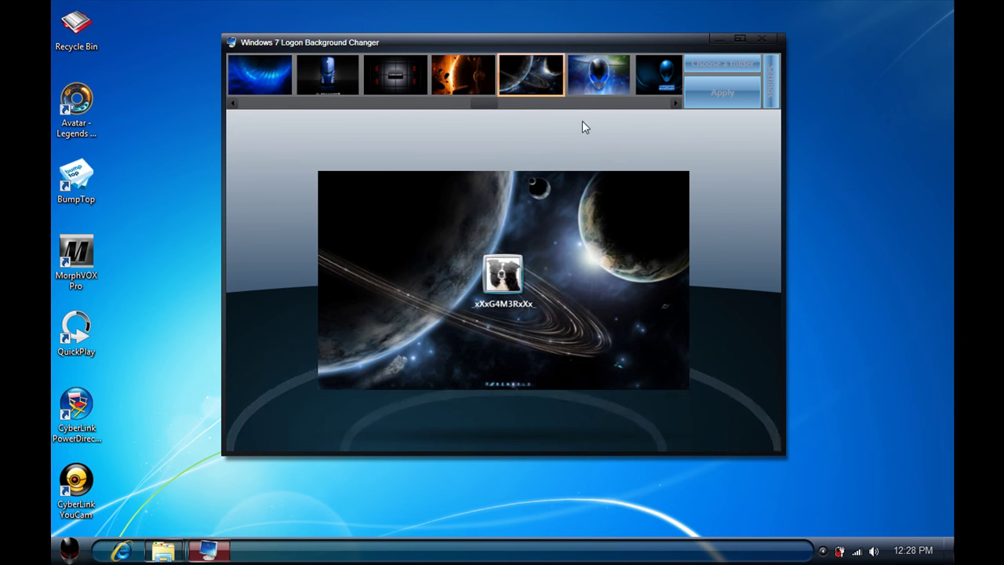
click(593, 78)
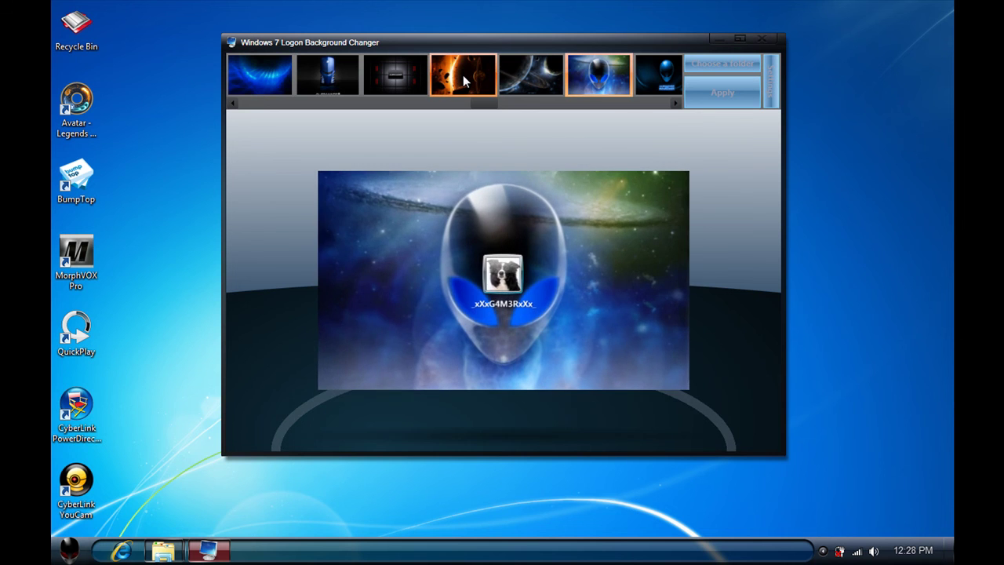
click(463, 74)
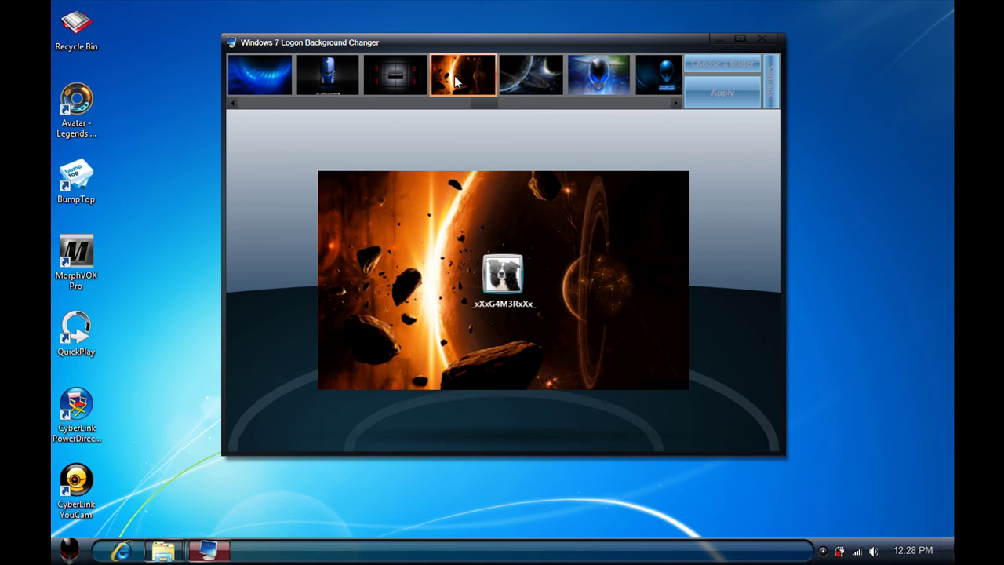
click(410, 81)
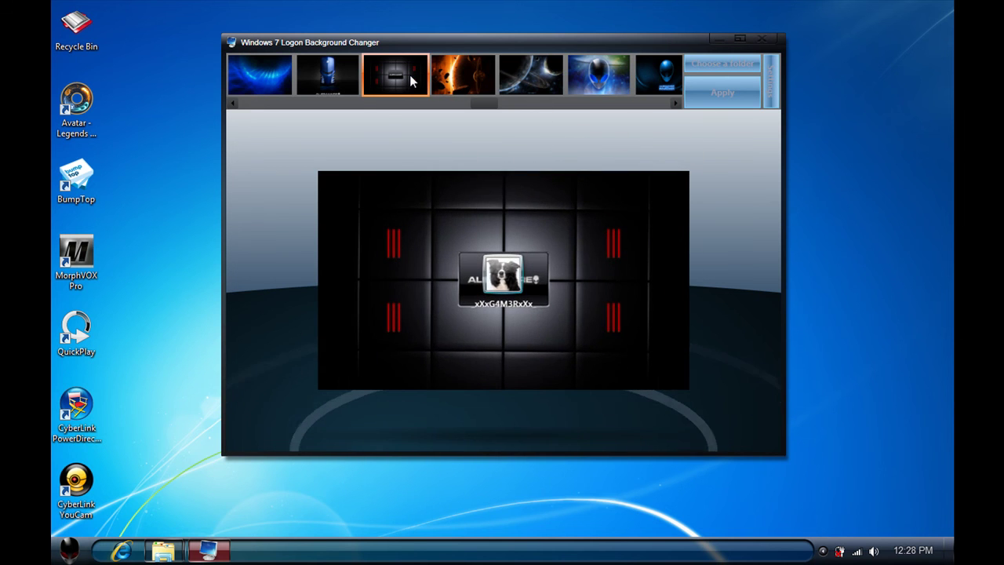
click(460, 77)
drag(475, 105, 513, 105)
click(604, 84)
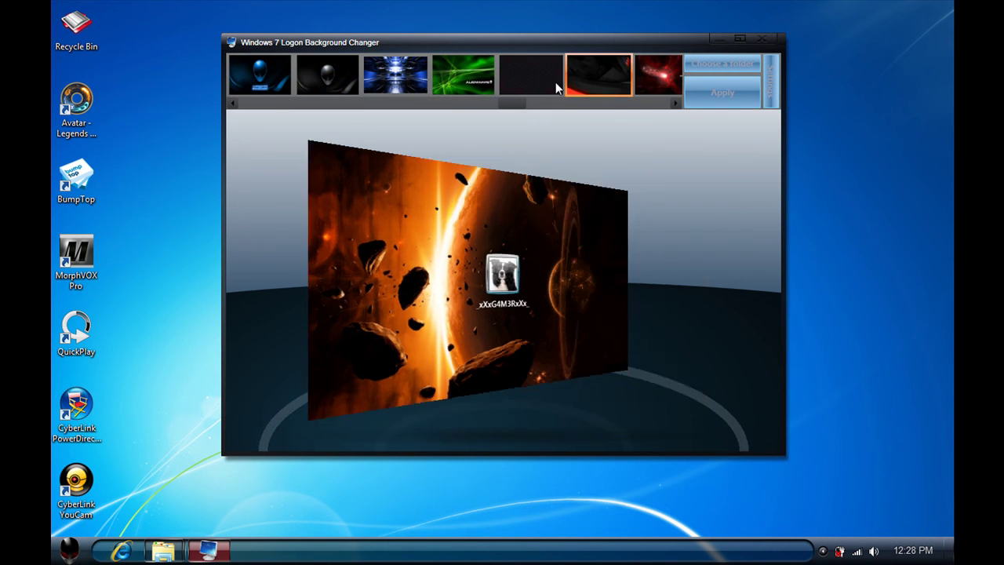
Apply the dark red hexagon image as the logon background and close Windows 7 Logon Background Changer.
click(539, 78)
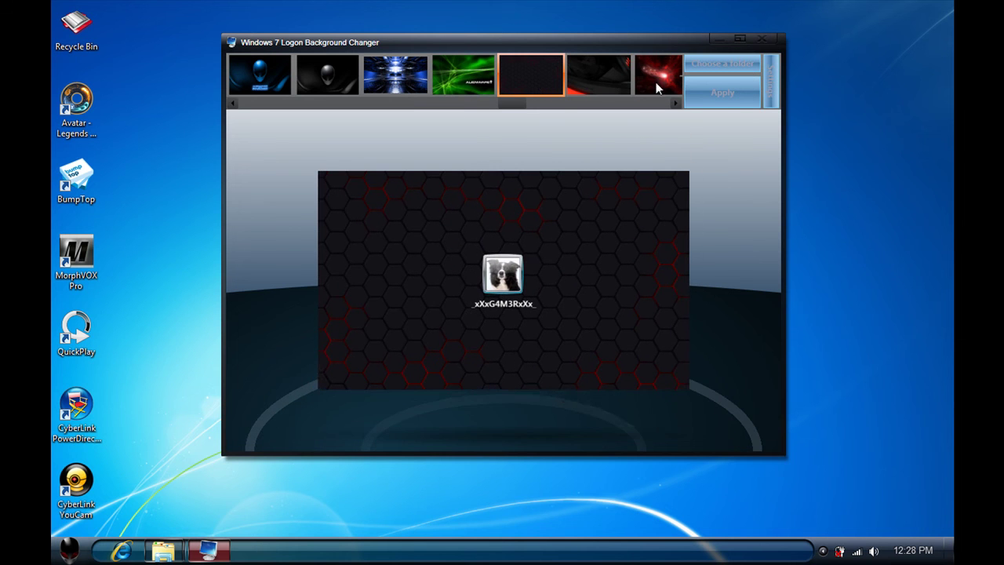
click(716, 97)
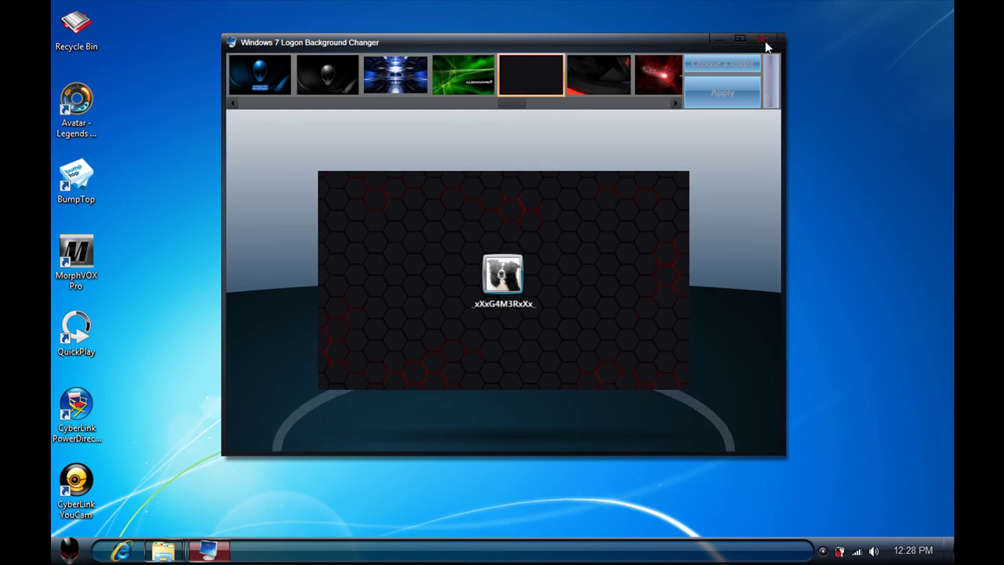
click(763, 40)
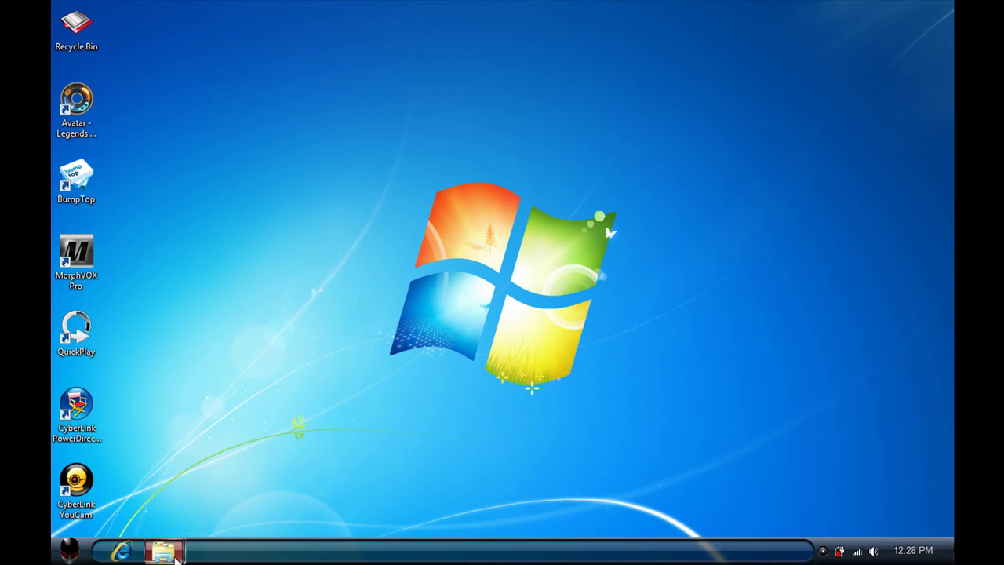
Restore the Documents and Wallpapers folder windows side by side and switch the Documents window to the Pictures library.
mouse_move(178, 559)
click(263, 484)
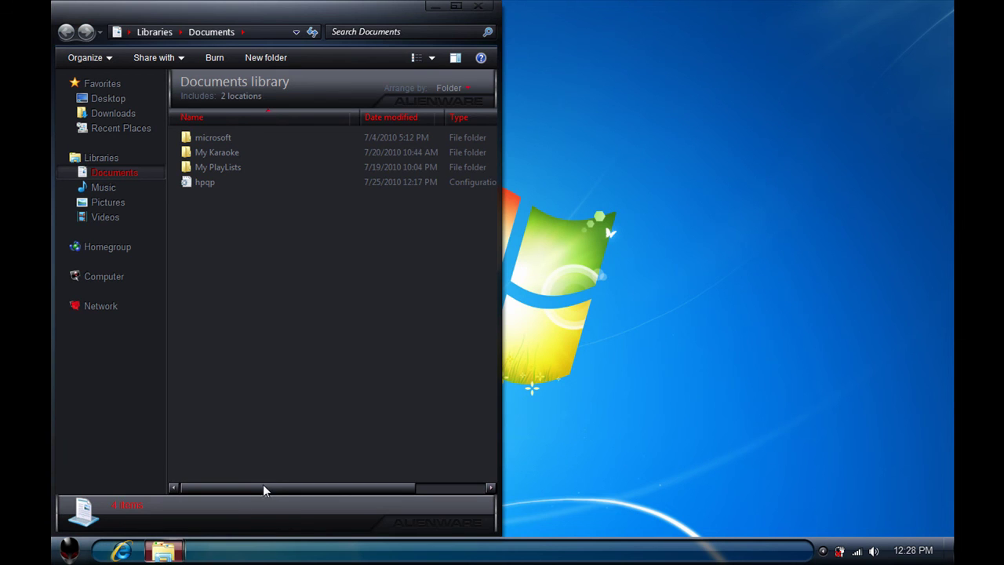
click(138, 494)
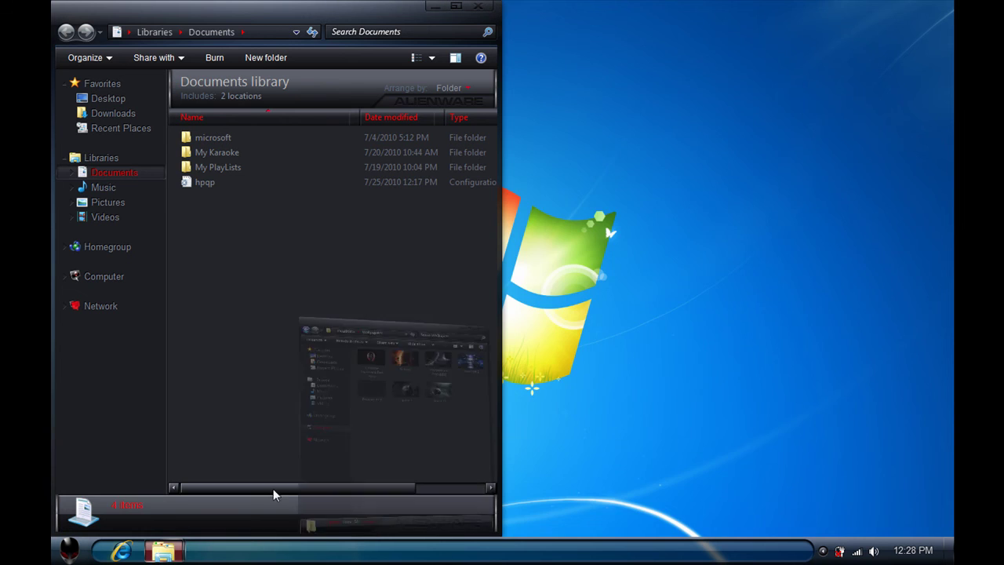
click(109, 204)
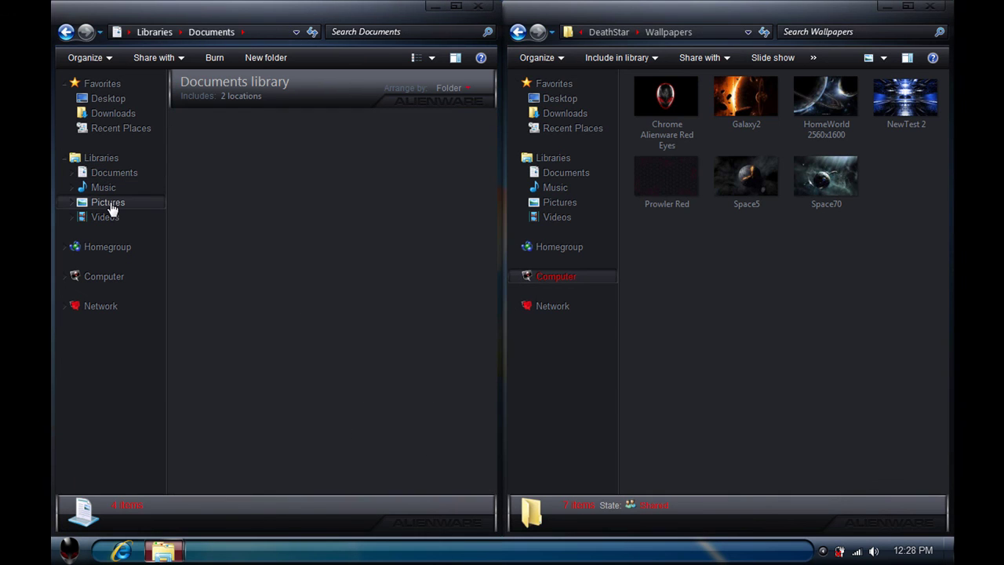
Transfer all seven images from the DeathStar Wallpapers folder into the Pictures library and close both folder windows.
drag(920, 285, 663, 96)
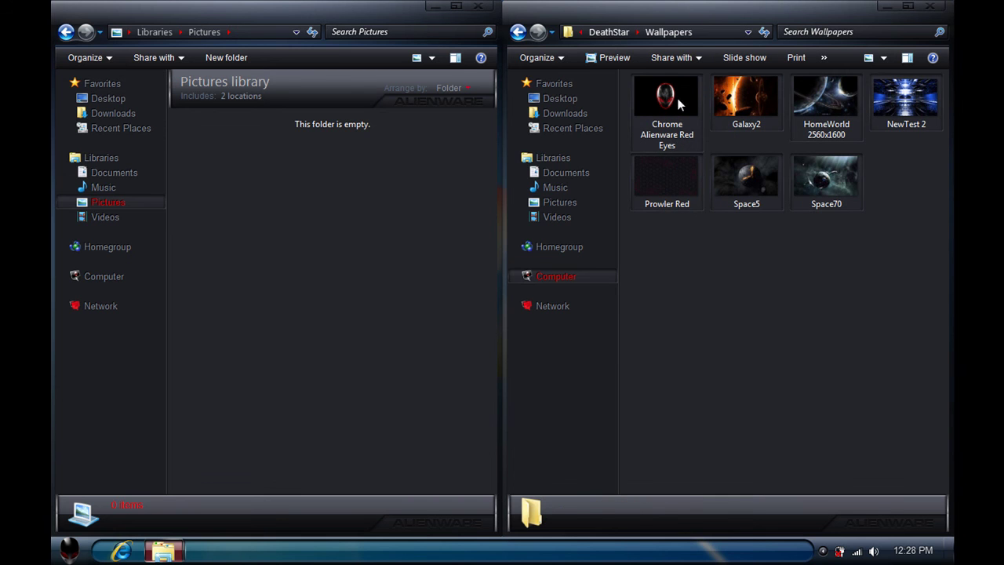
drag(347, 182, 322, 189)
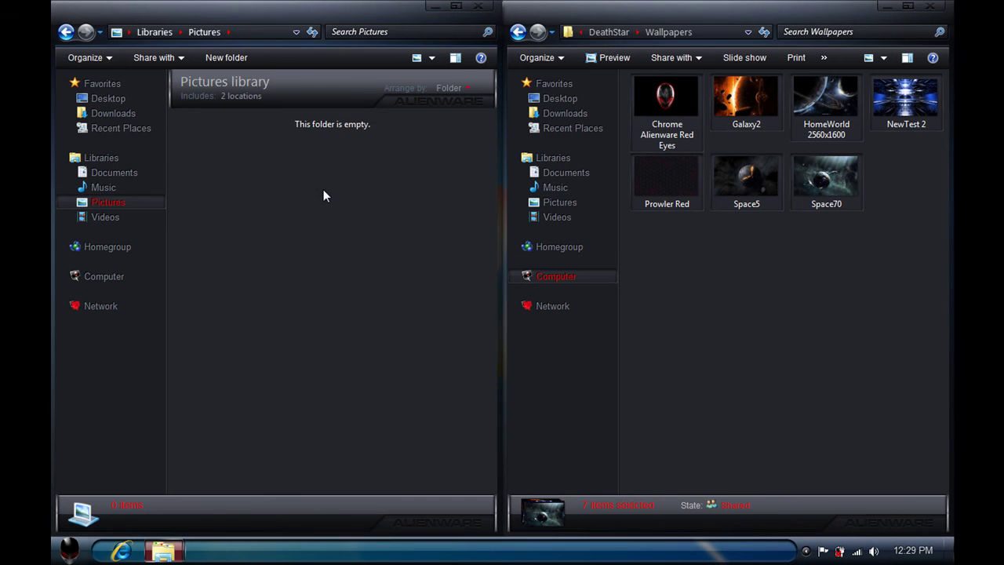
click(941, 7)
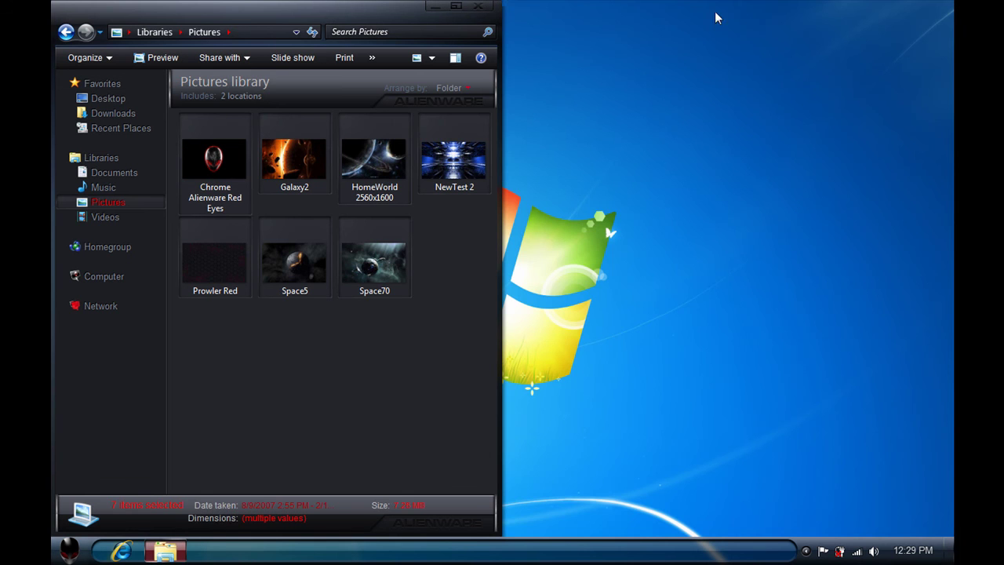
click(478, 7)
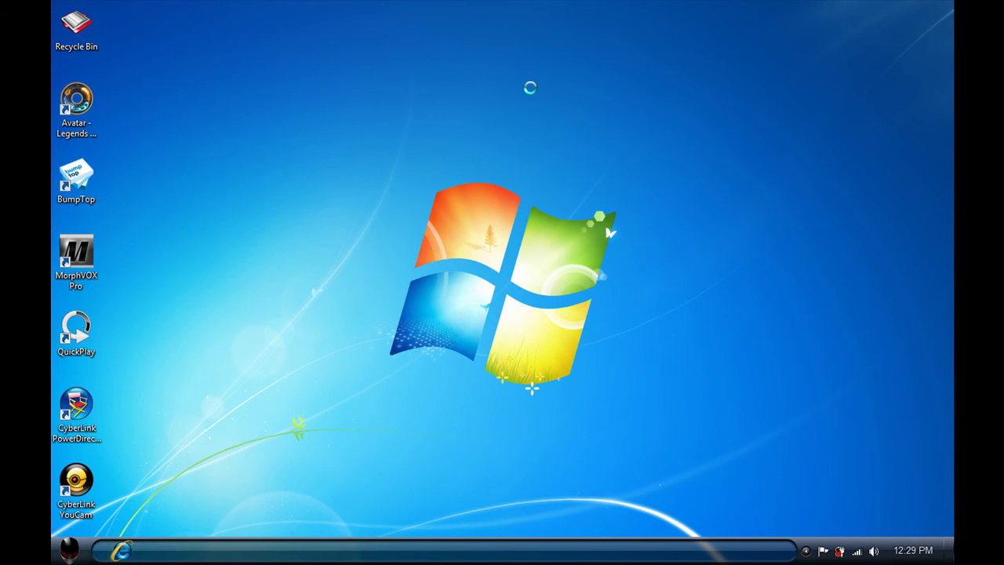
Open the desktop background settings in a maximized Personalization window and load the Pictures library as the picture location.
right_click(530, 87)
click(590, 268)
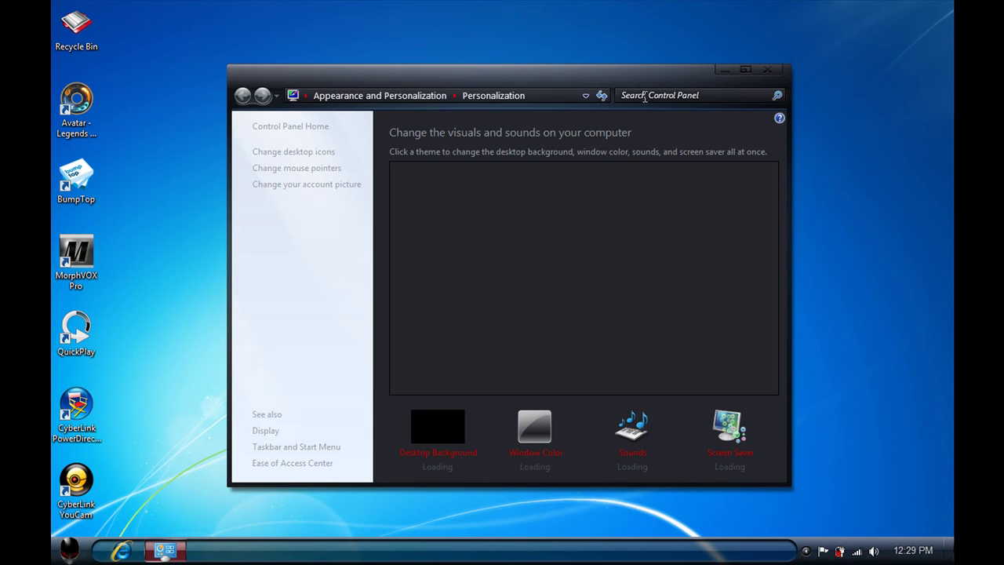
drag(632, 90, 627, 2)
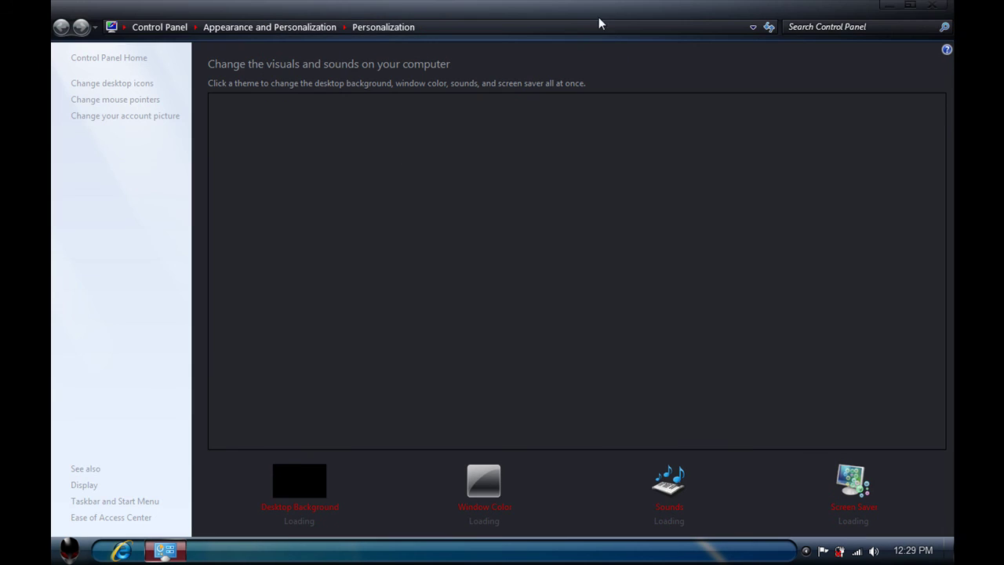
click(300, 491)
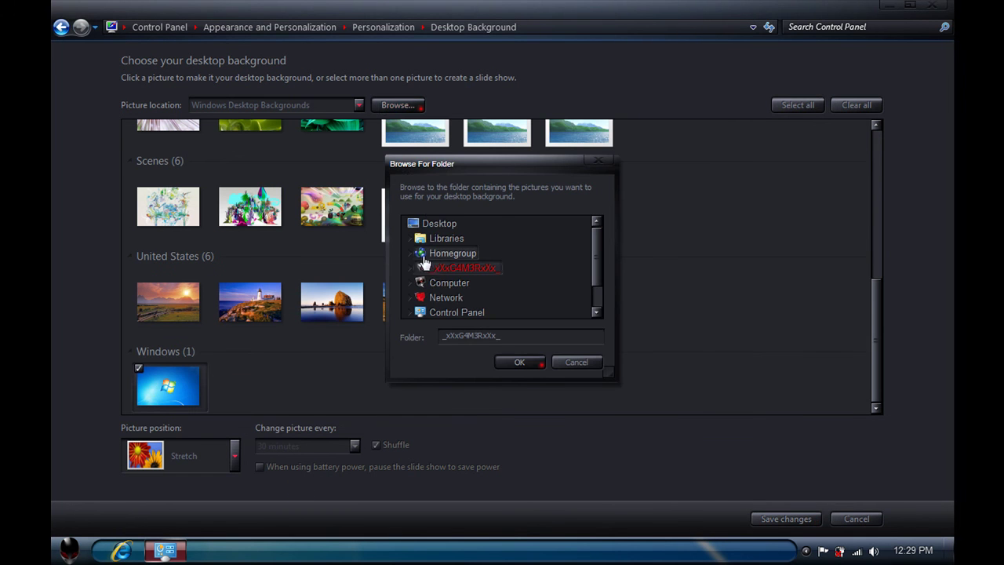
click(410, 238)
click(427, 283)
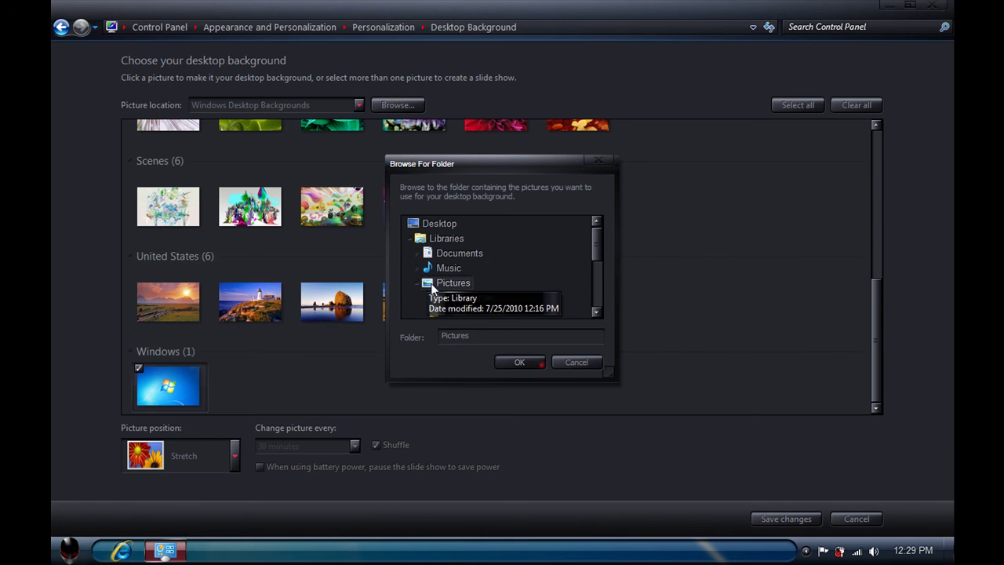
click(508, 360)
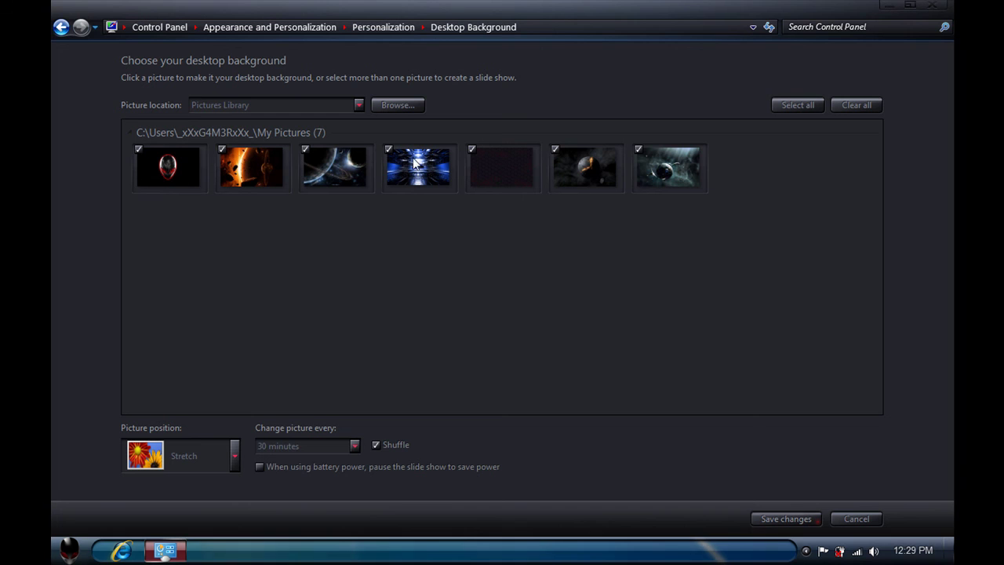
Include all seven library pictures in the background slide show and set them to change every 10 seconds.
click(192, 166)
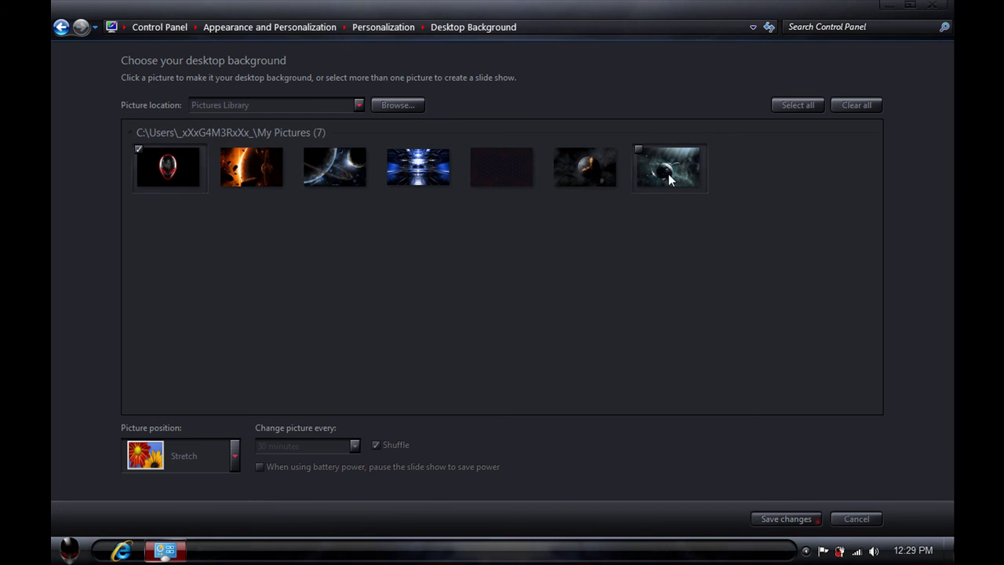
key(ctrl+a)
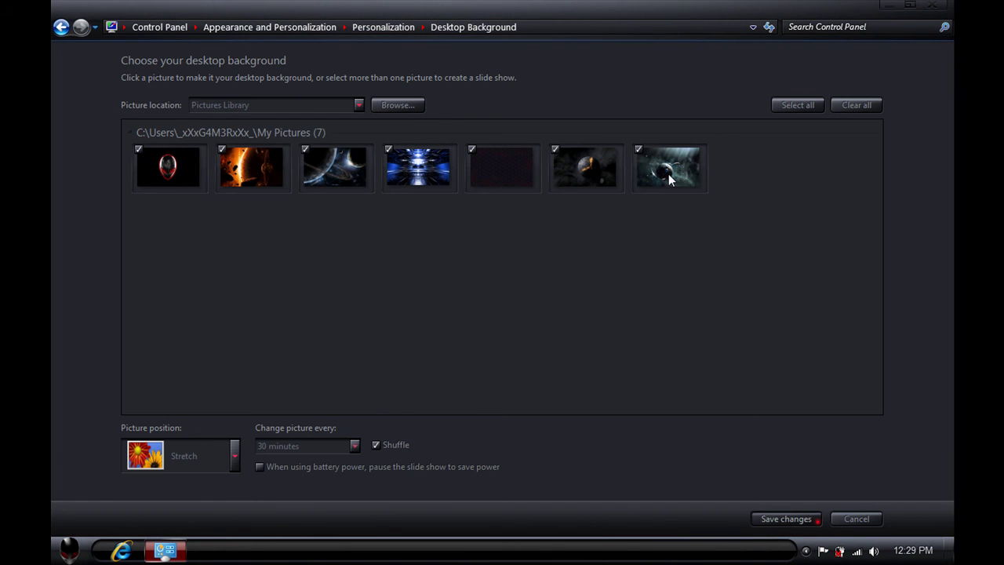
click(331, 446)
click(274, 275)
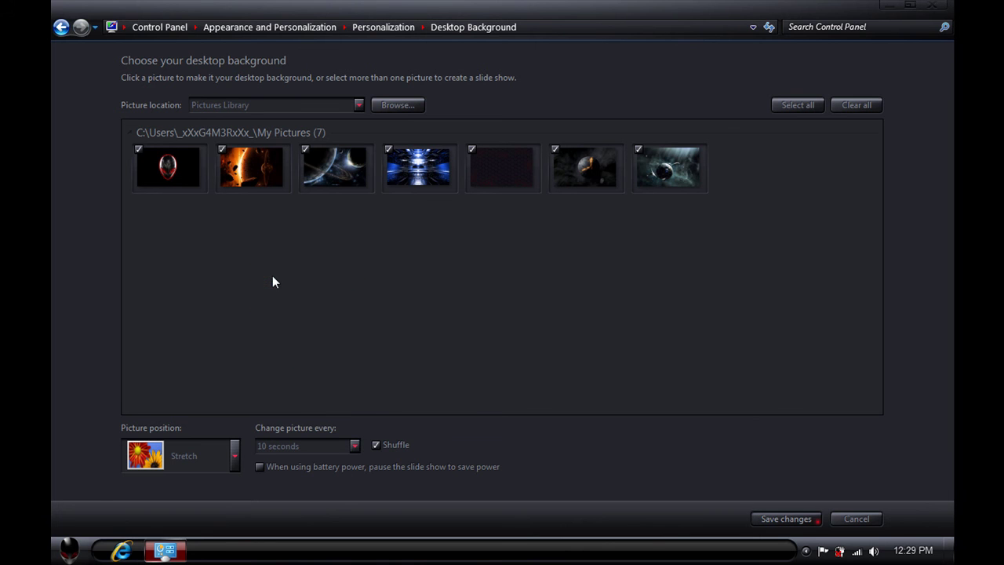
Set the background picture position to Fit, save the changes and close the Personalization window.
click(229, 459)
click(181, 331)
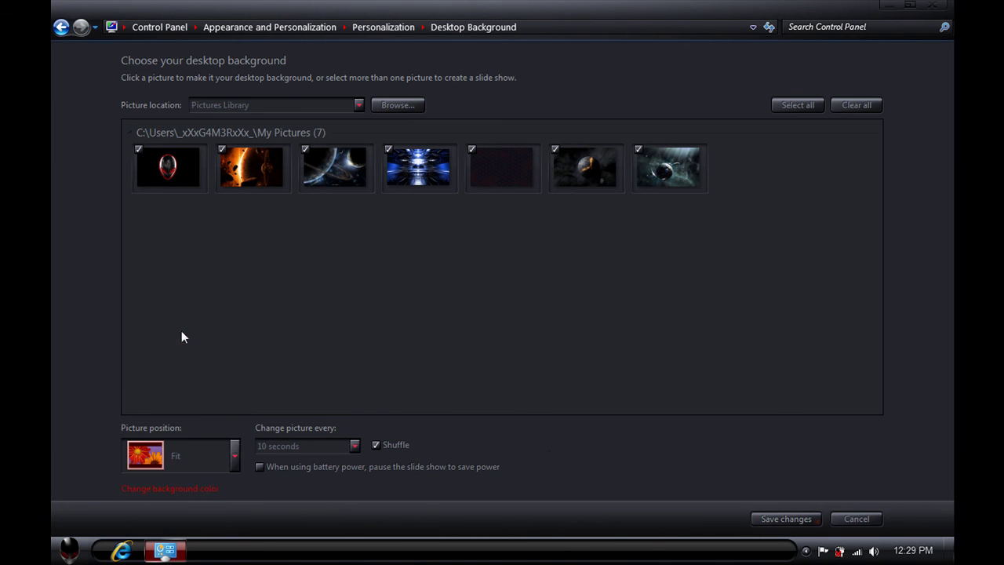
click(788, 518)
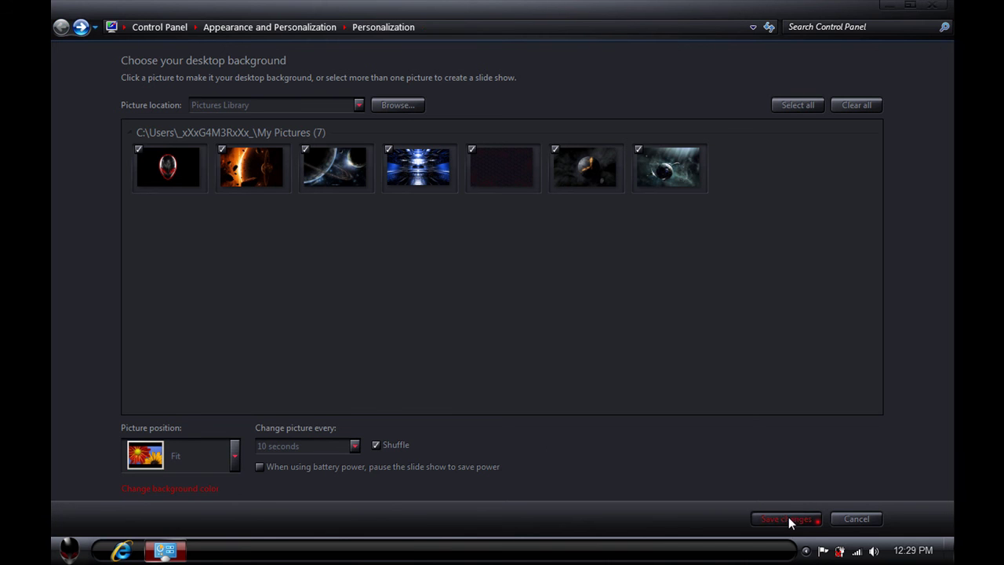
click(944, 6)
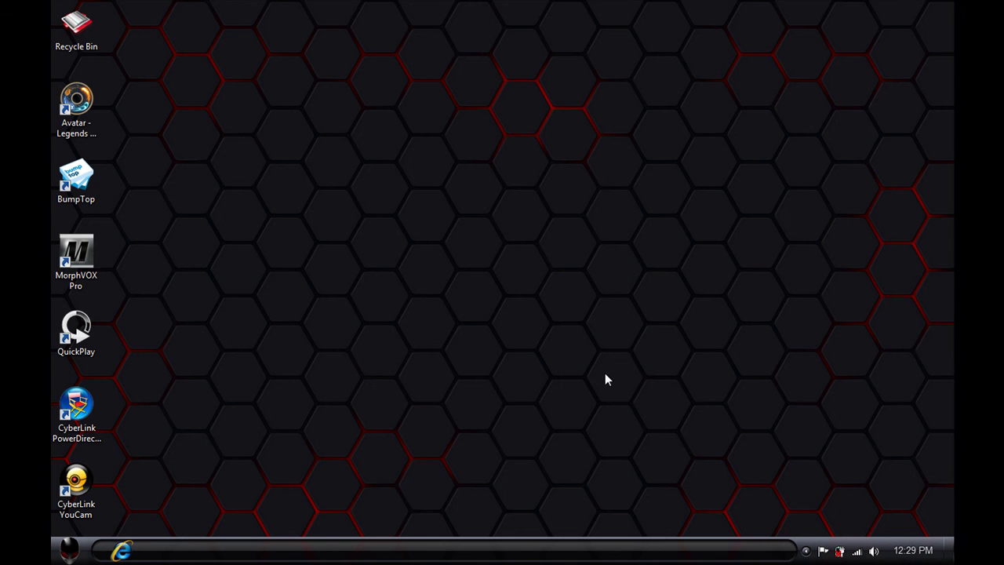
Examine the themed Start menu and its full list of programs, and close it.
click(67, 549)
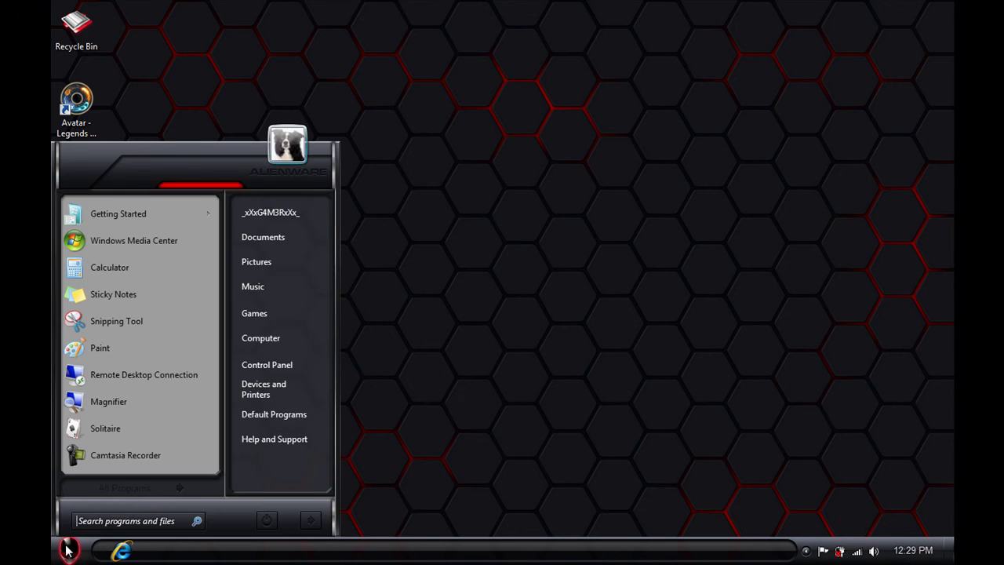
click(135, 491)
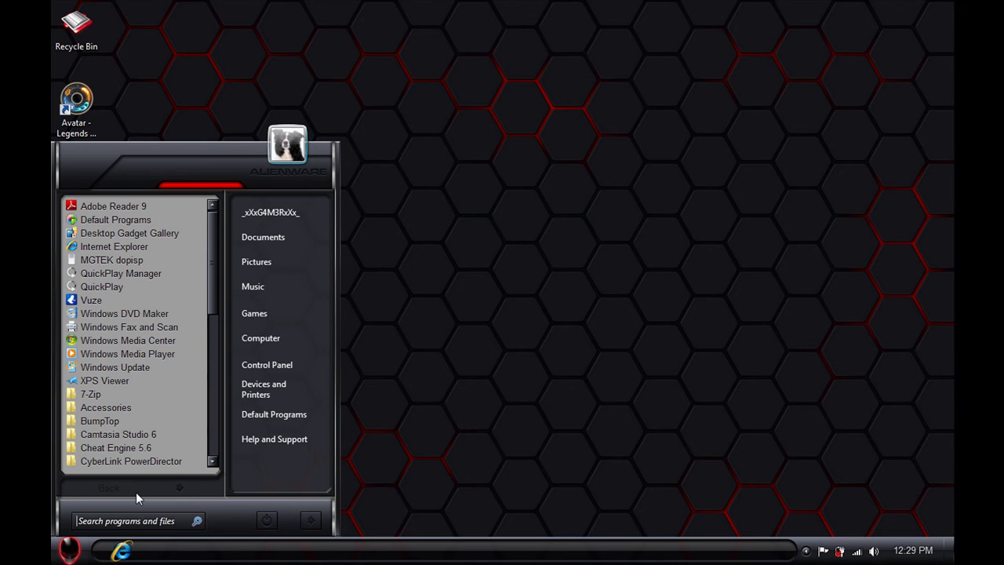
drag(213, 270, 211, 430)
click(546, 396)
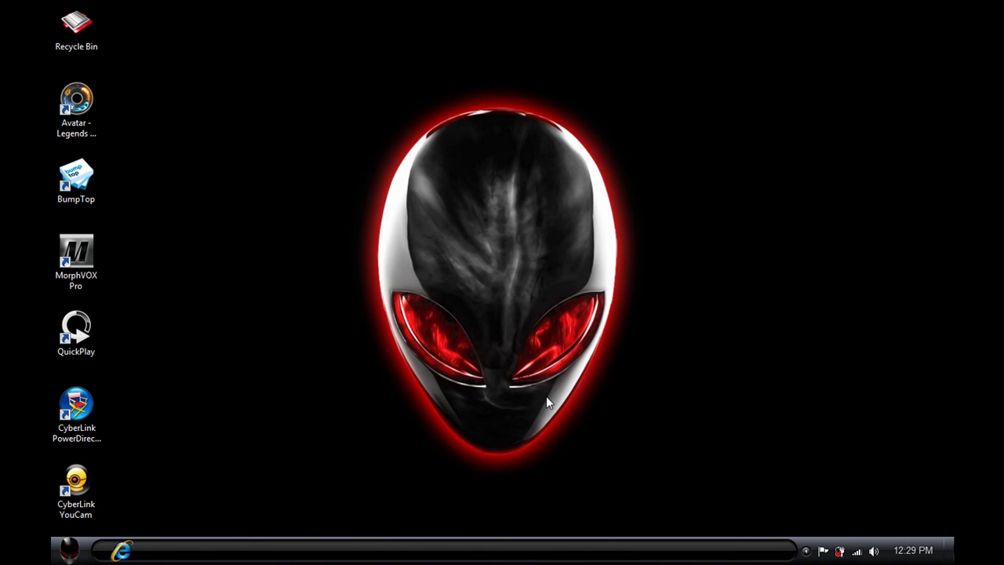
Reveal the hidden notification icons and open the screen recorder's recording commands.
click(805, 550)
right_click(781, 459)
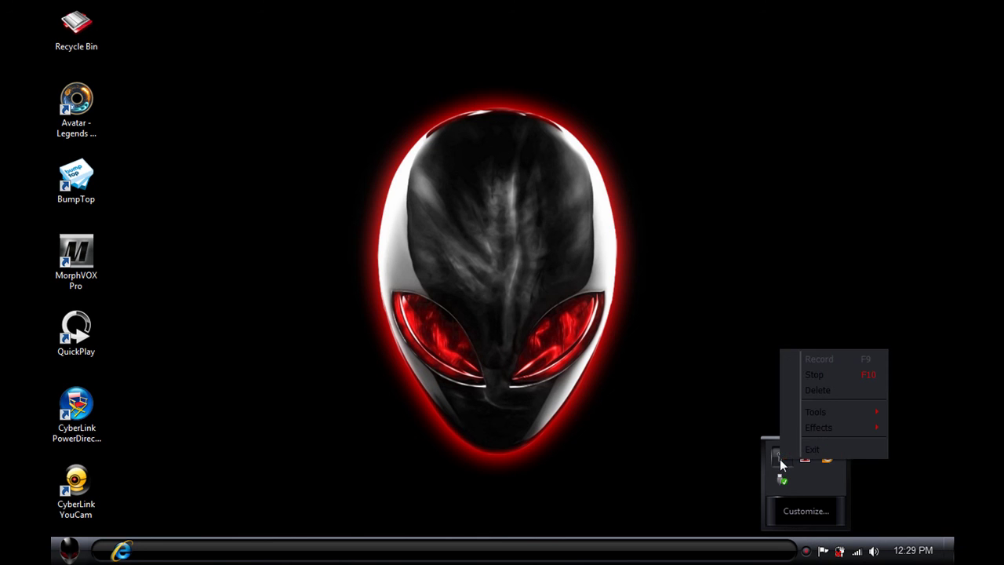